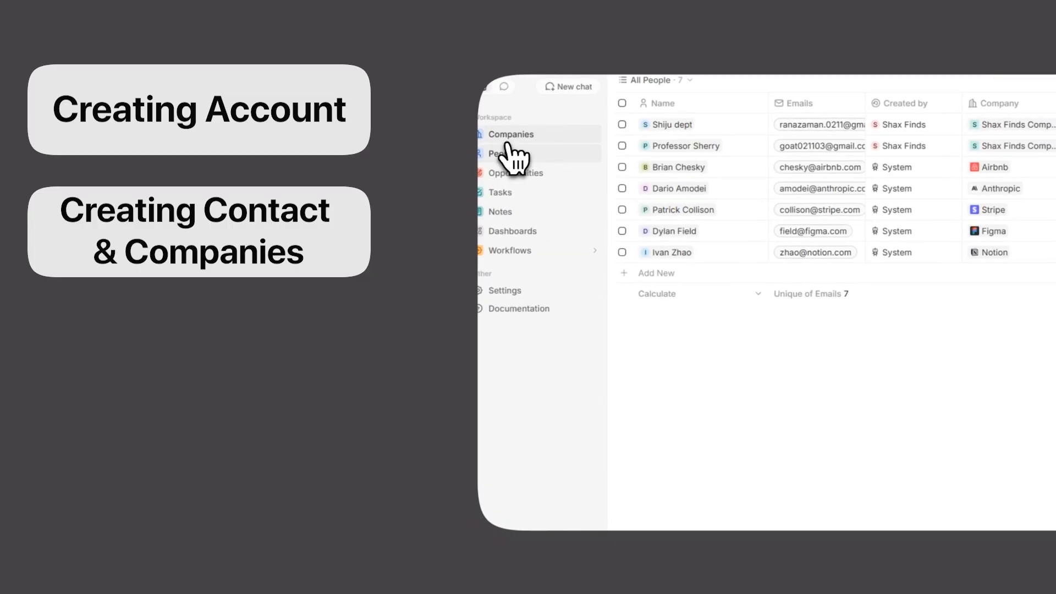
left_click(513, 138)
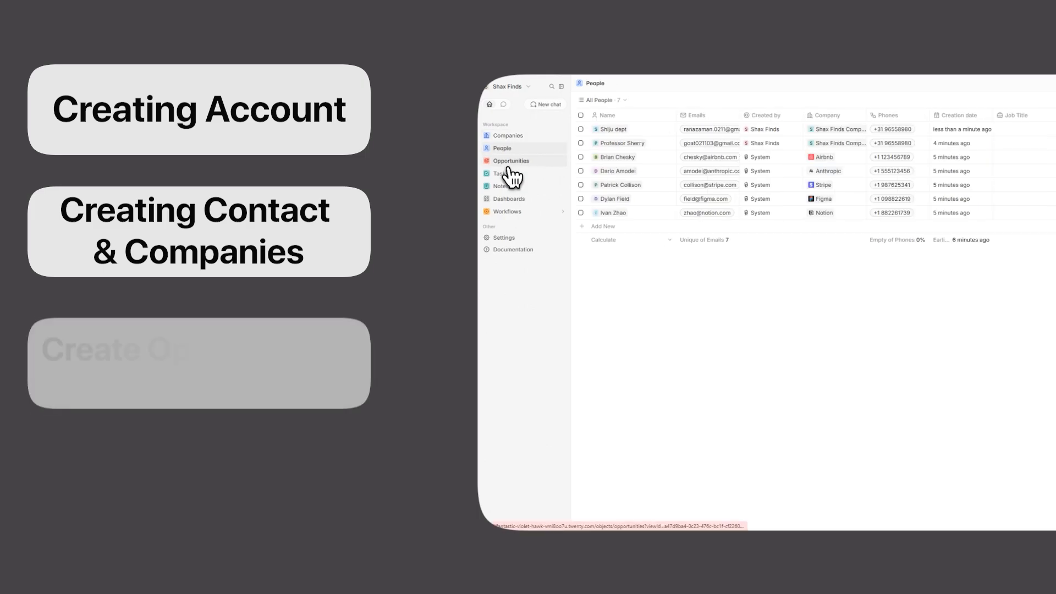
left_click(507, 161)
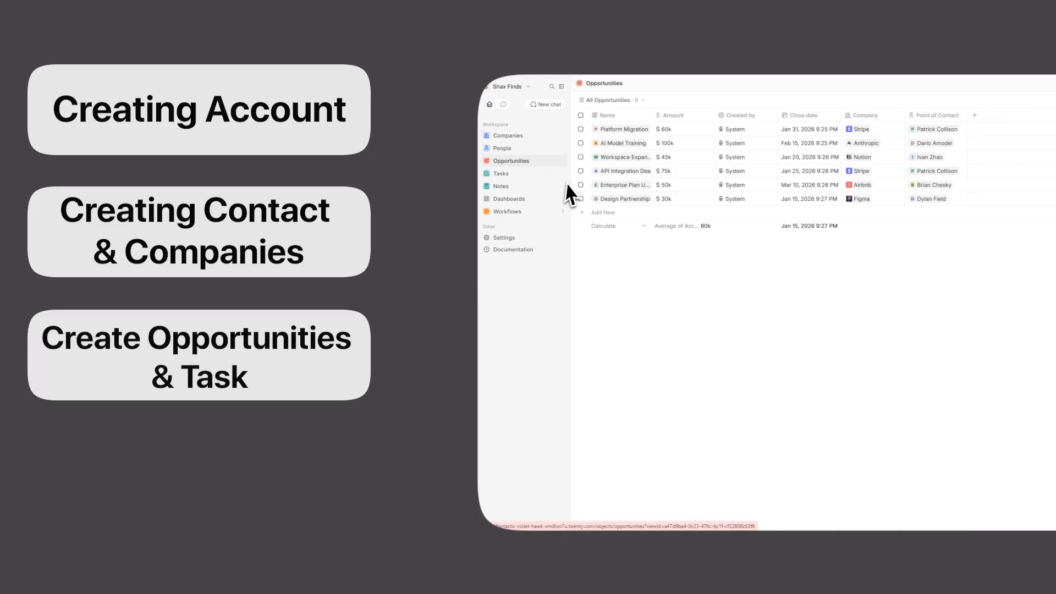
left_click(502, 175)
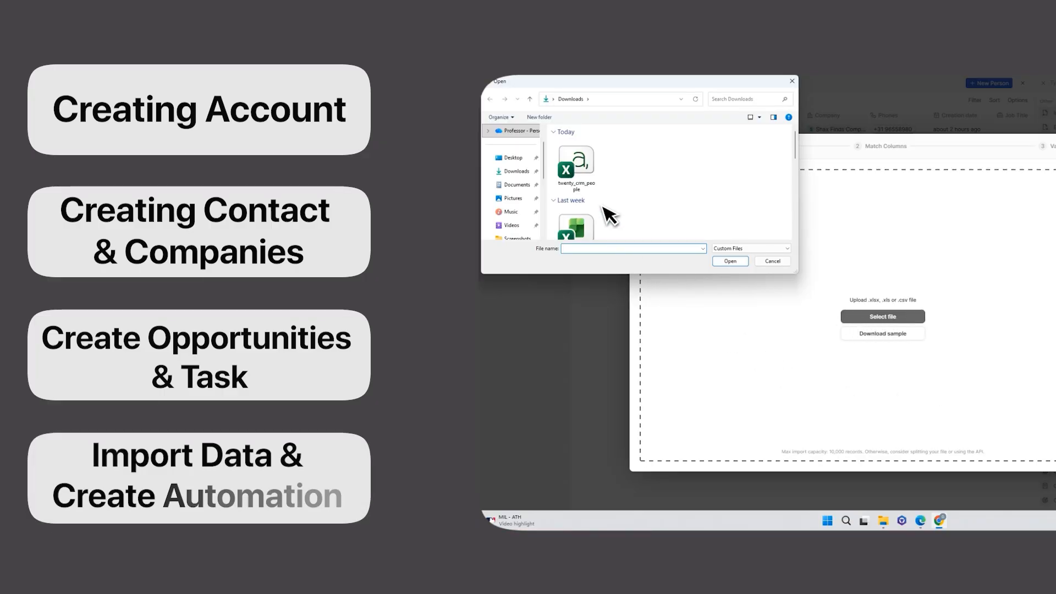
left_click(579, 170)
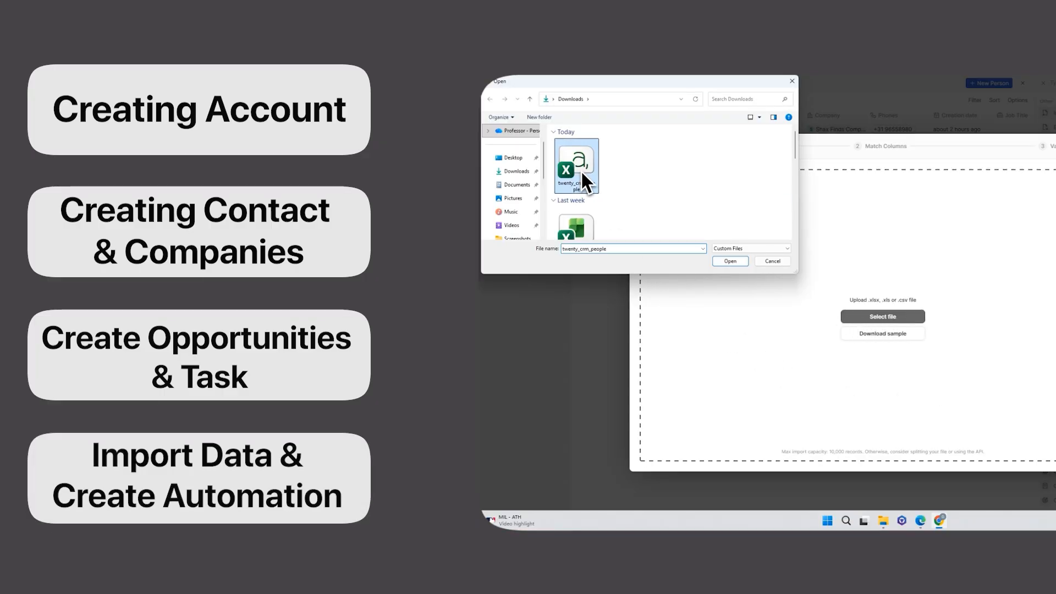
left_click(729, 261)
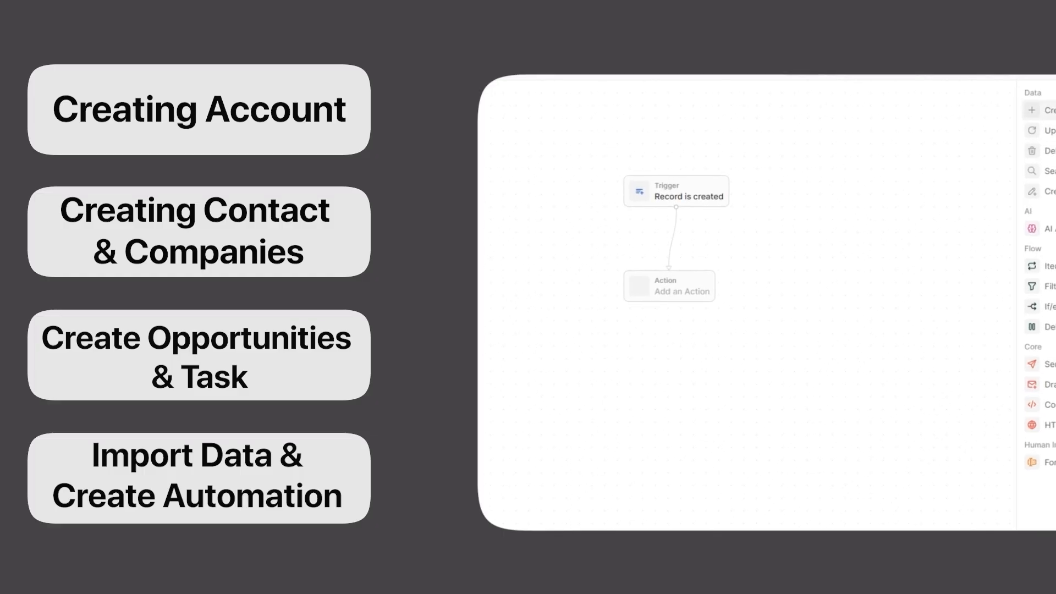
left_click(1047, 110)
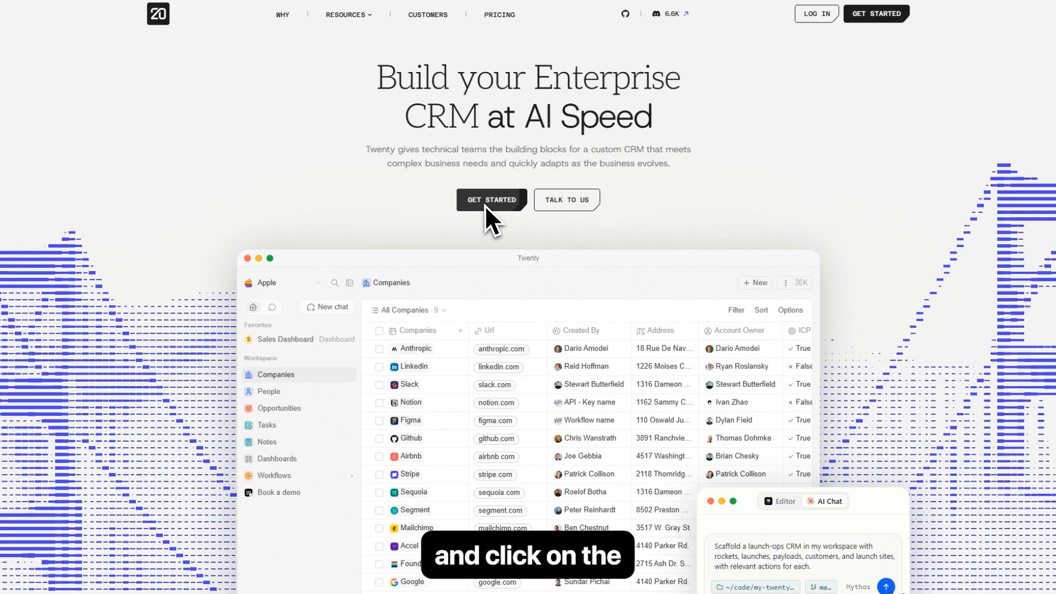
- Sign up with a Google account and choose the 7-day Pro Plan trial without a credit card
left_click(488, 204)
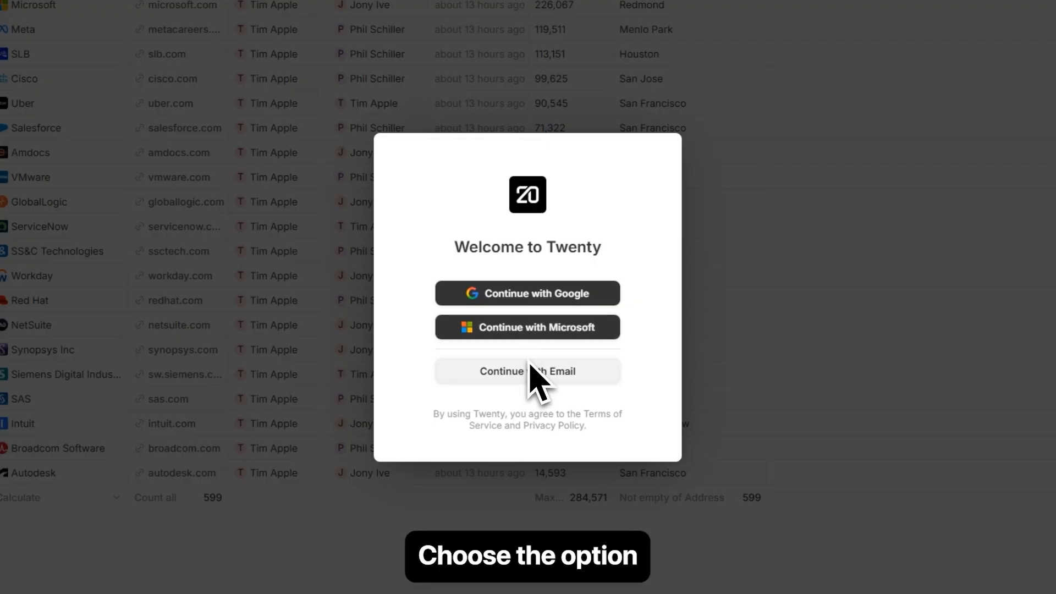
left_click(534, 306)
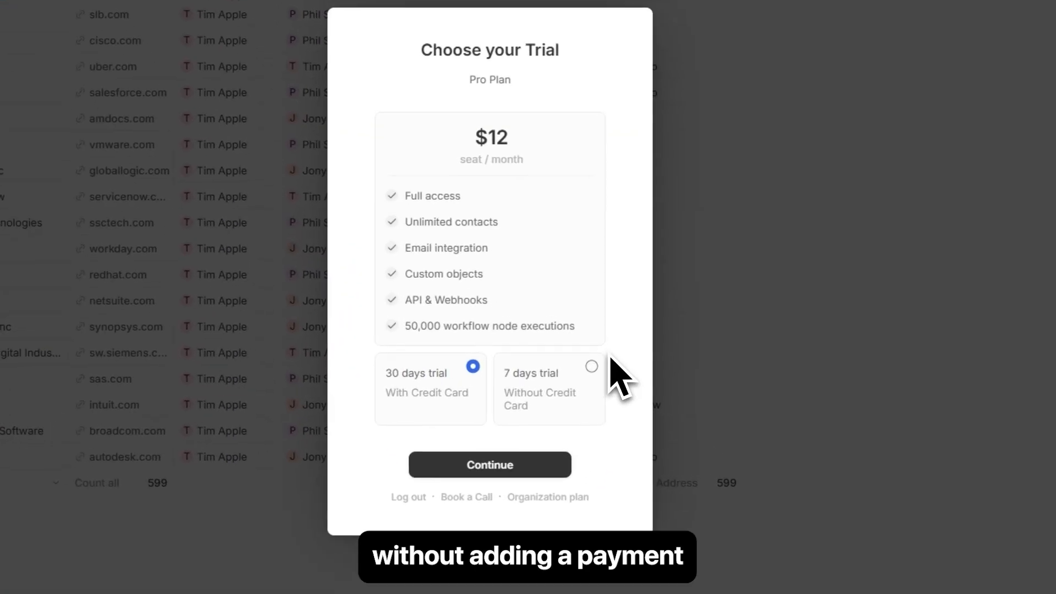
left_click(597, 370)
left_click(493, 465)
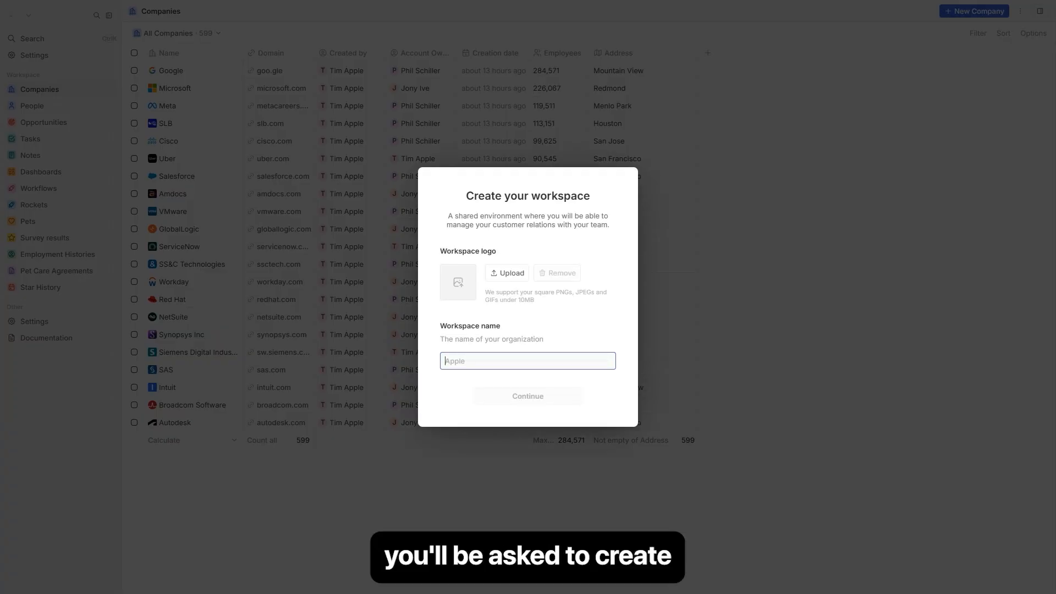
- Create the workspace with the name Shax Finds
type("ax ")
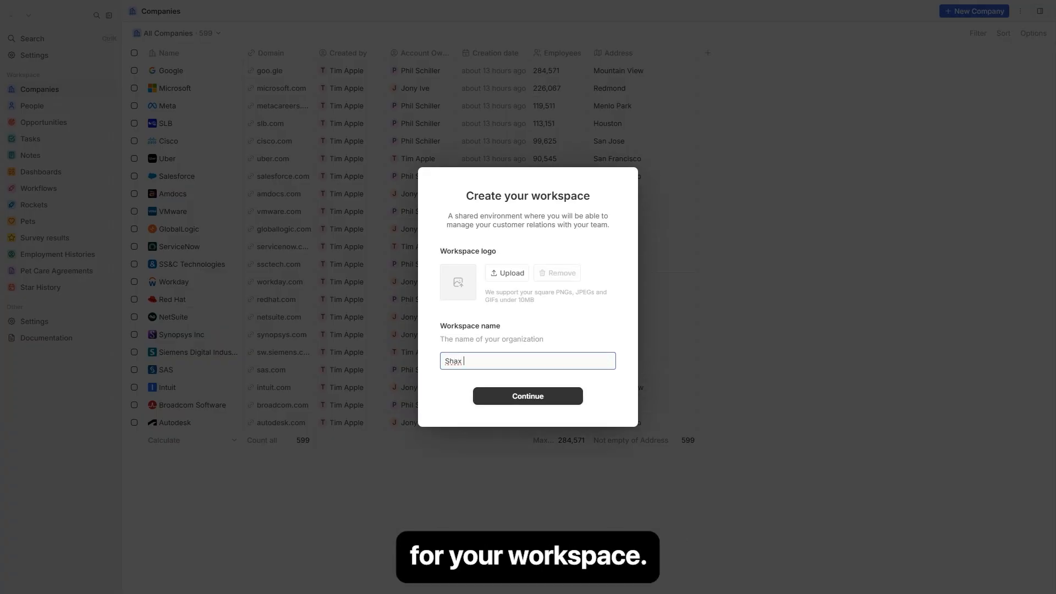
type("Finds")
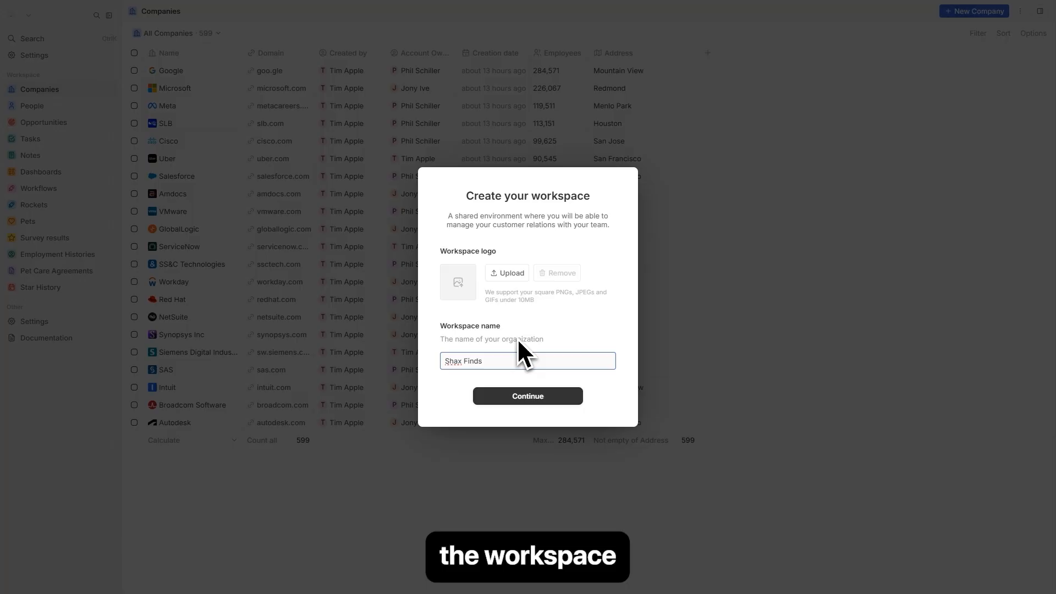
left_click(536, 400)
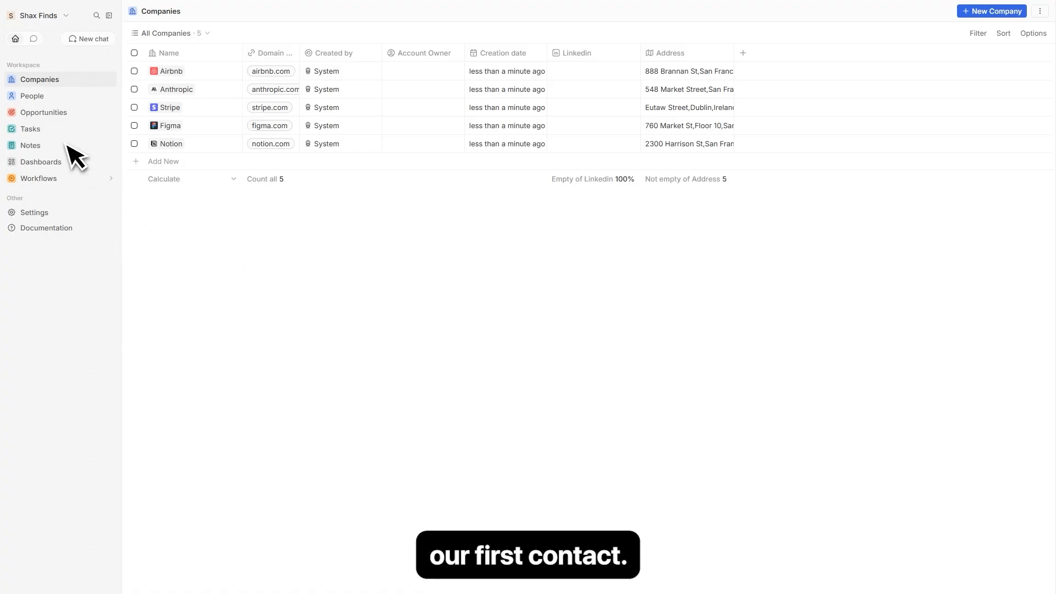
- Add a new person to the People list, filling in the contact's first name, last name, email and phone number
left_click(25, 99)
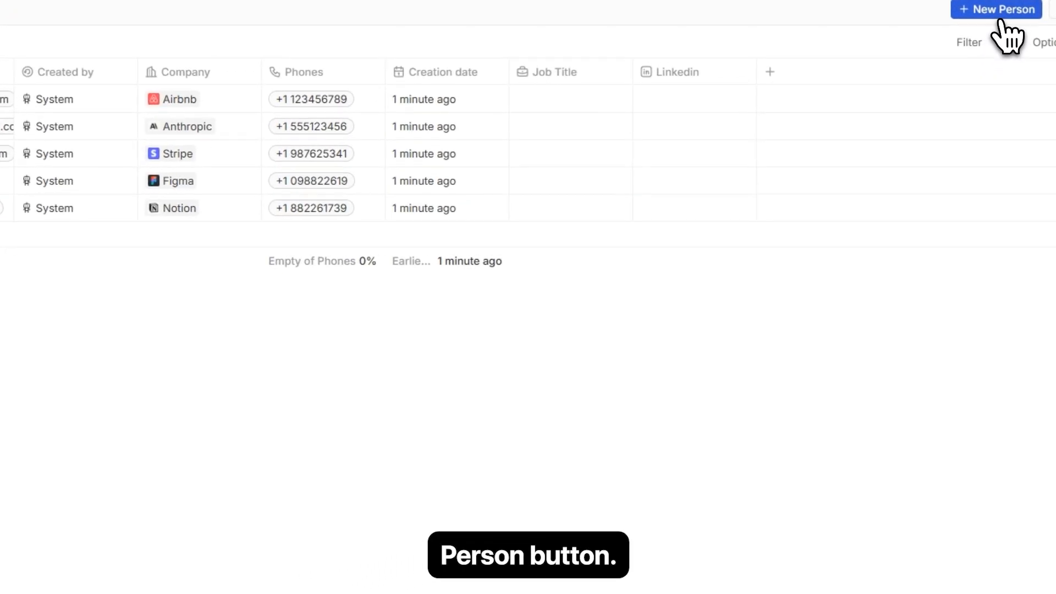
left_click(999, 19)
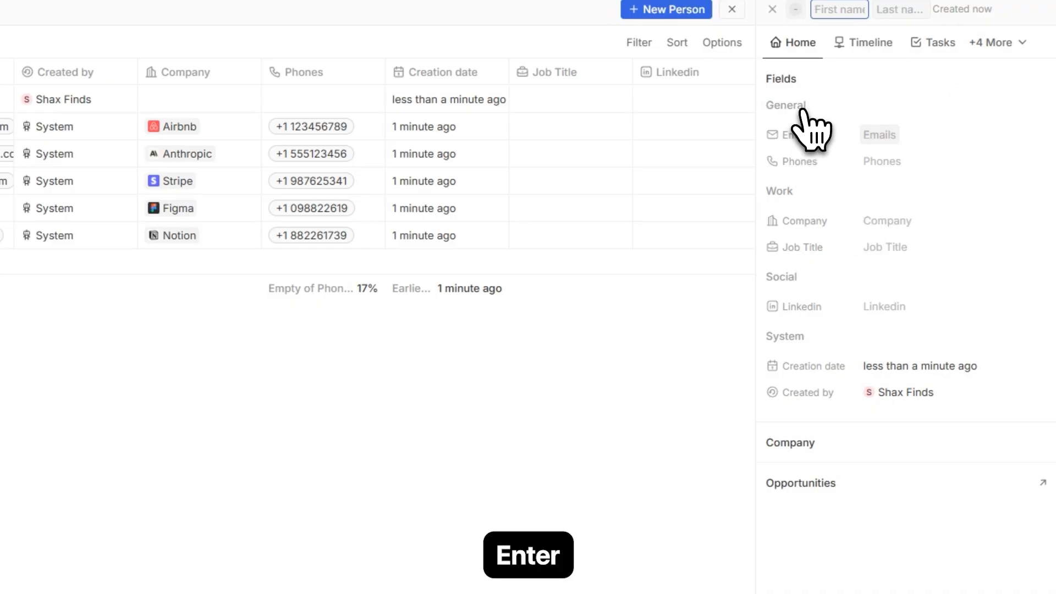
type("Professor")
key("Tab")
type("Sherry")
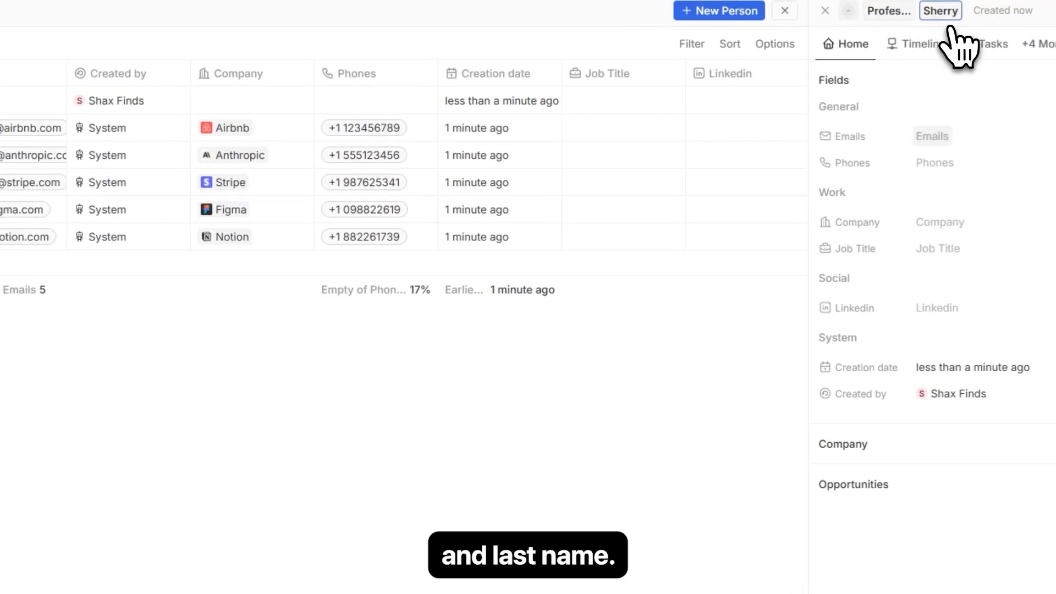
left_click(930, 141)
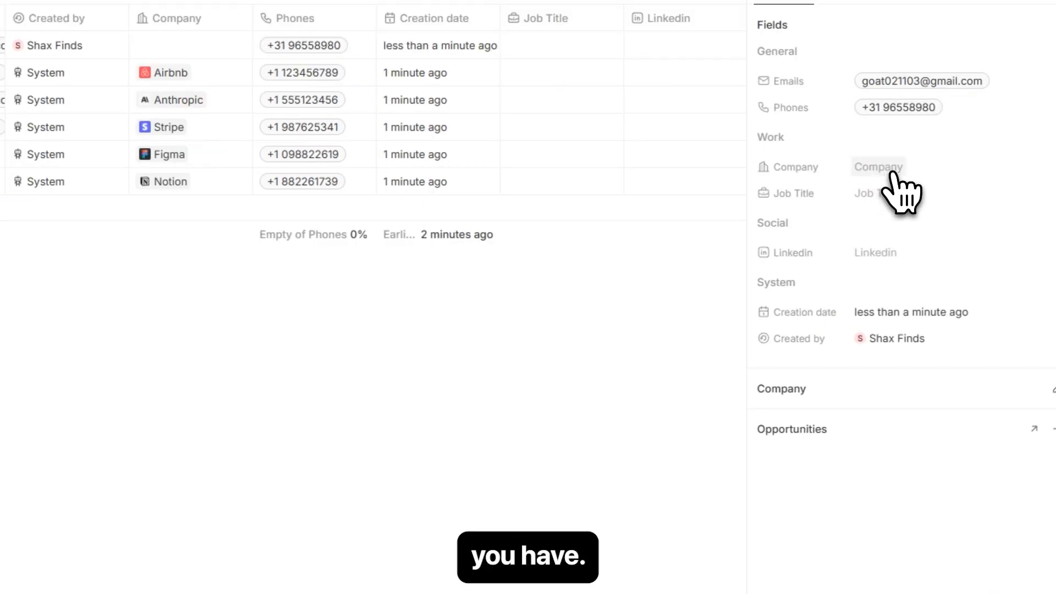
- Create a new company from the contact's company field and name it Shax Finds Company
left_click(883, 173)
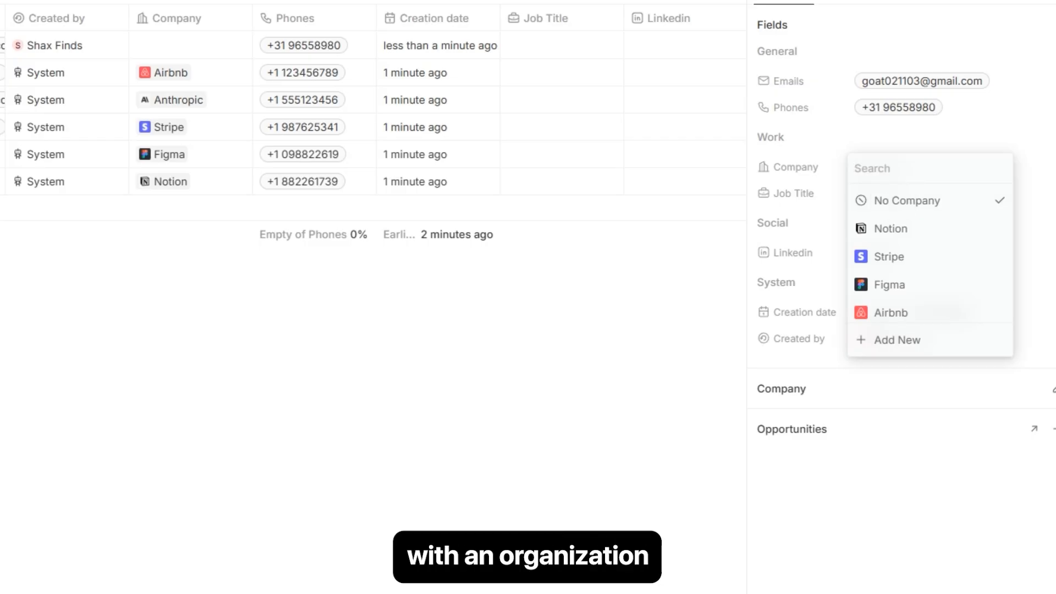
left_click(897, 341)
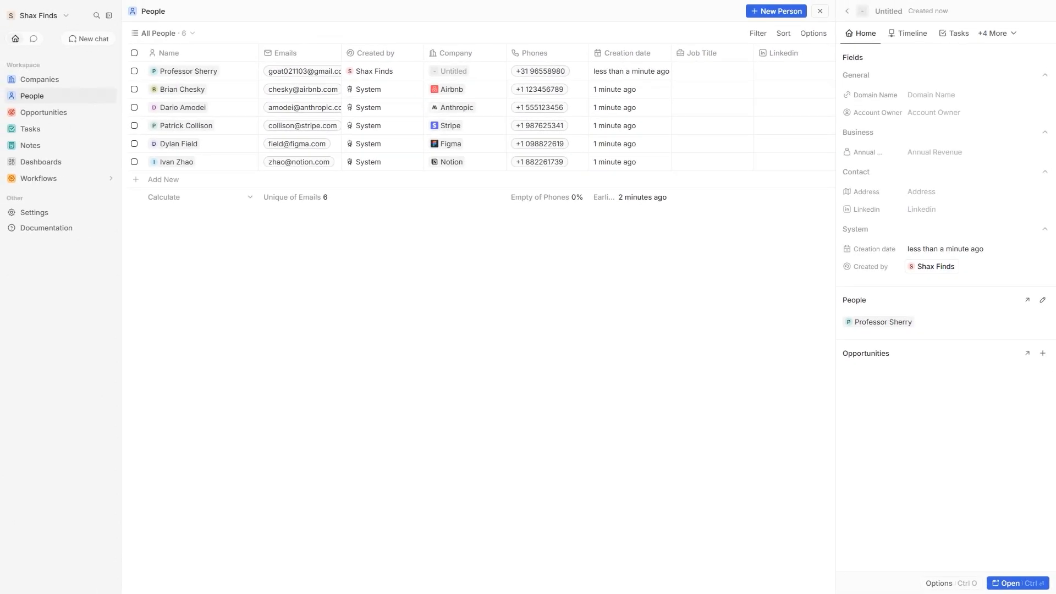
left_click(889, 12)
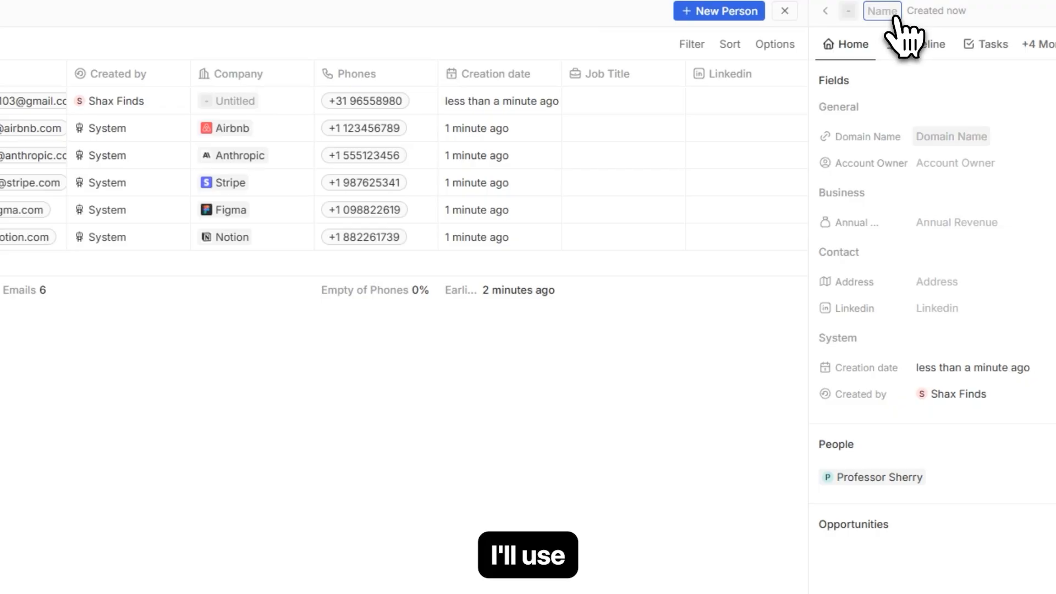
type("Shax Finds Company")
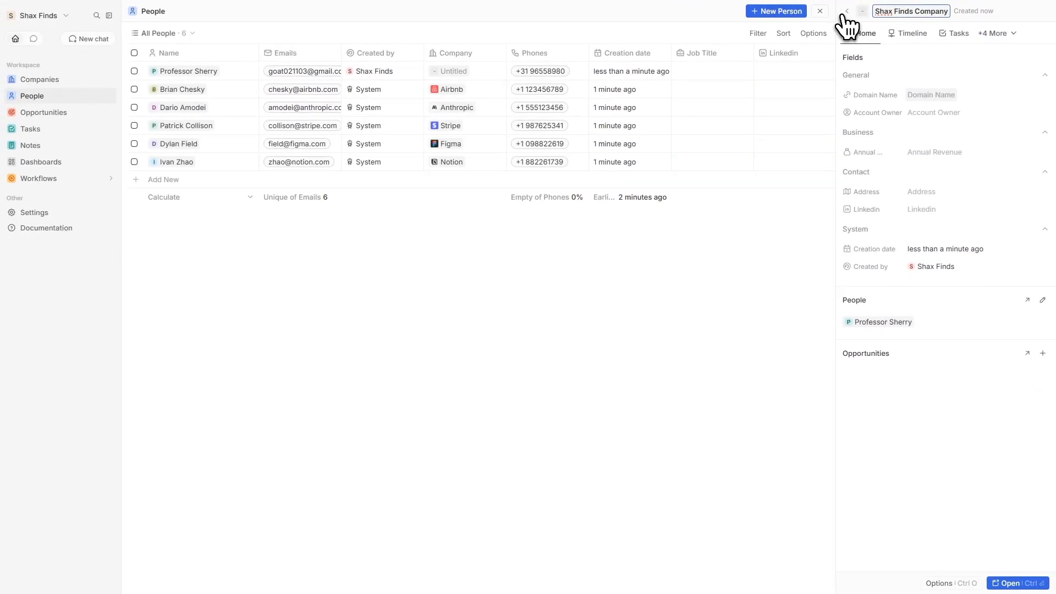
- Widen the company's record pane, set the domain name to shaxfinds.com and the annual revenue to $25k, and close the record
left_click_drag(836, 17, 561, 35)
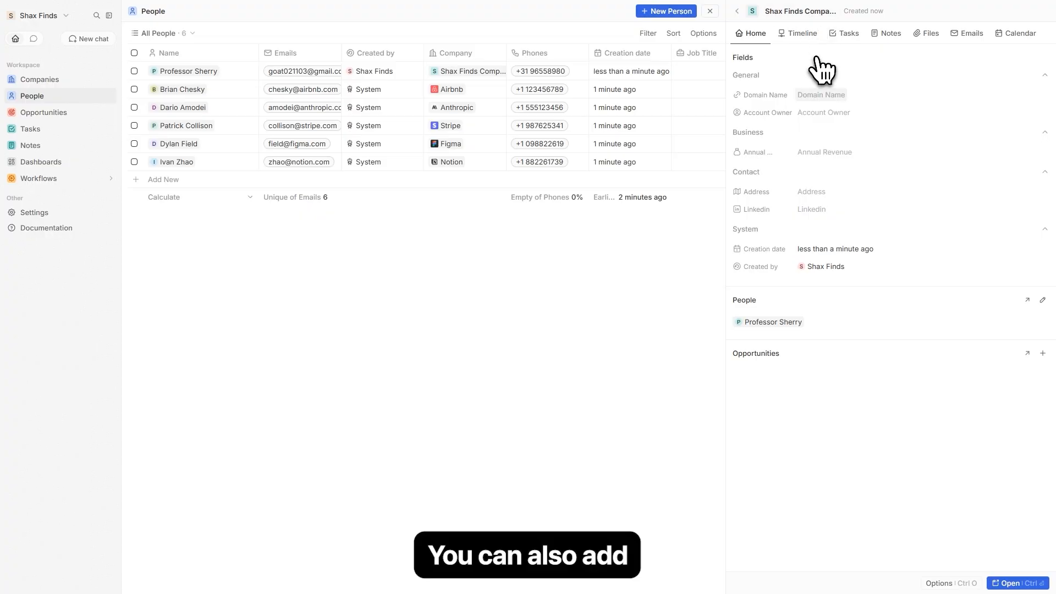
left_click(809, 96)
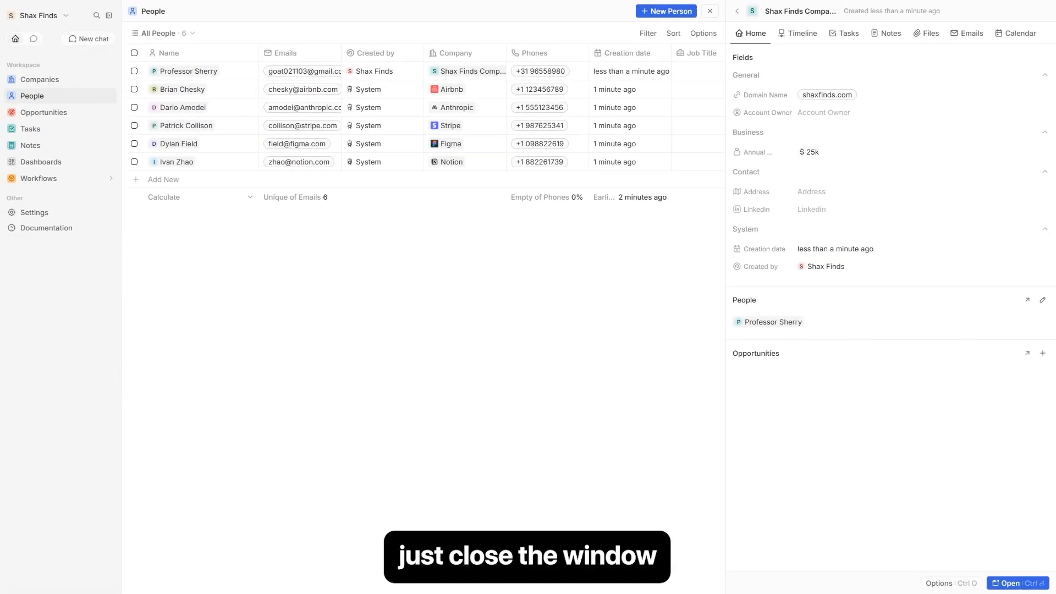
left_click(709, 11)
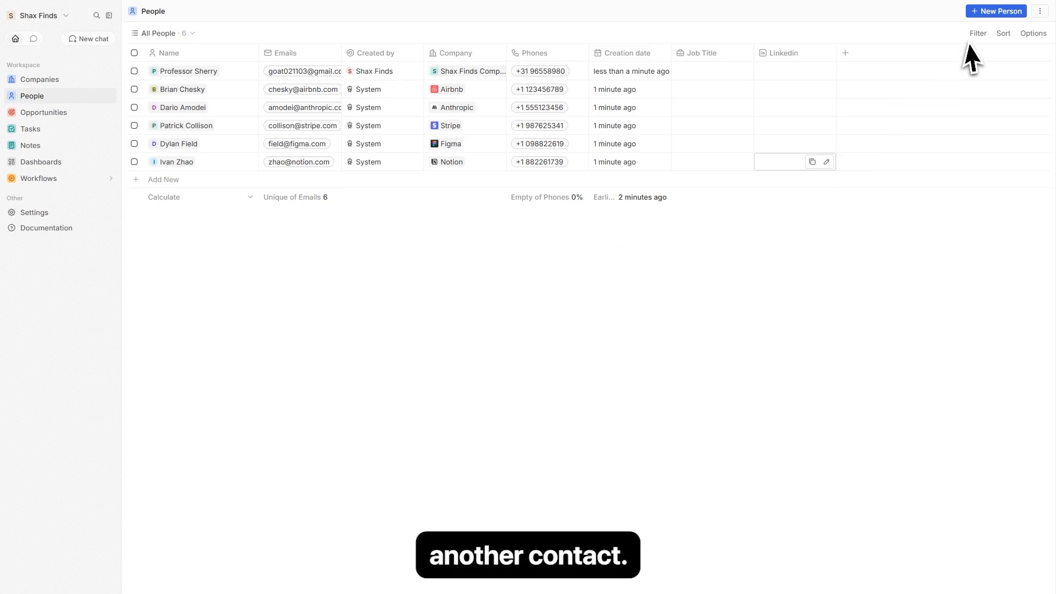
- Add another person with the contact's first name, last name, email and phone number filled in
left_click(996, 11)
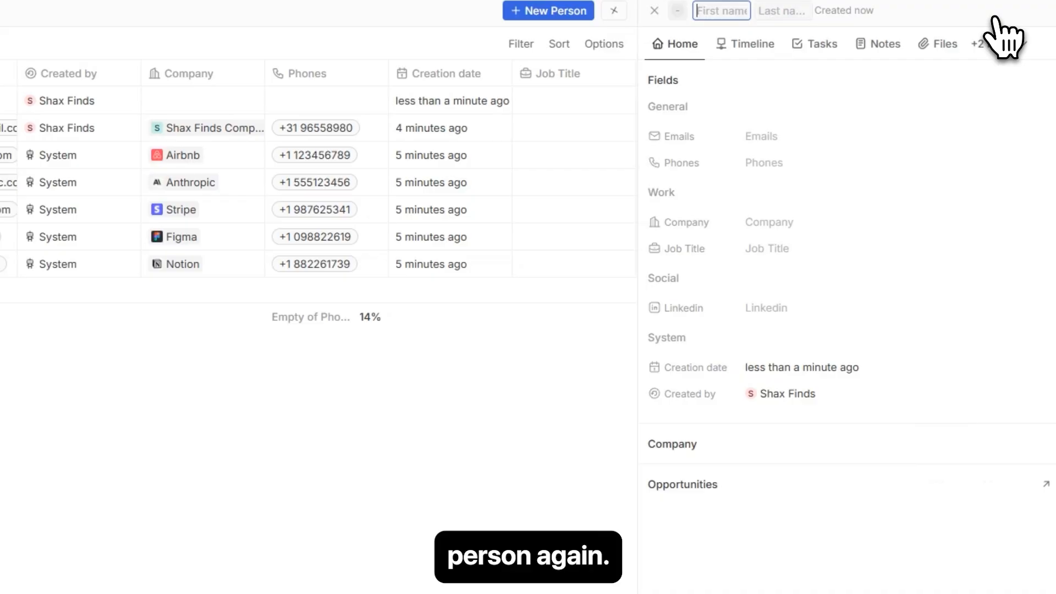
type("Shiju")
key("Tab")
type("dept")
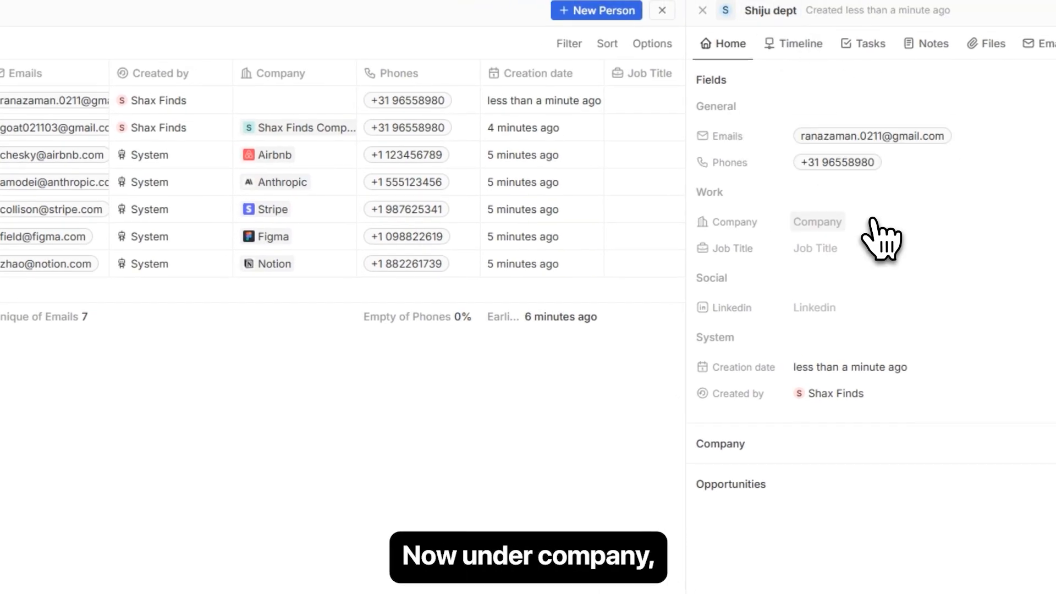
- Assign the existing Shax Finds Company to the second contact and close the record
left_click(833, 232)
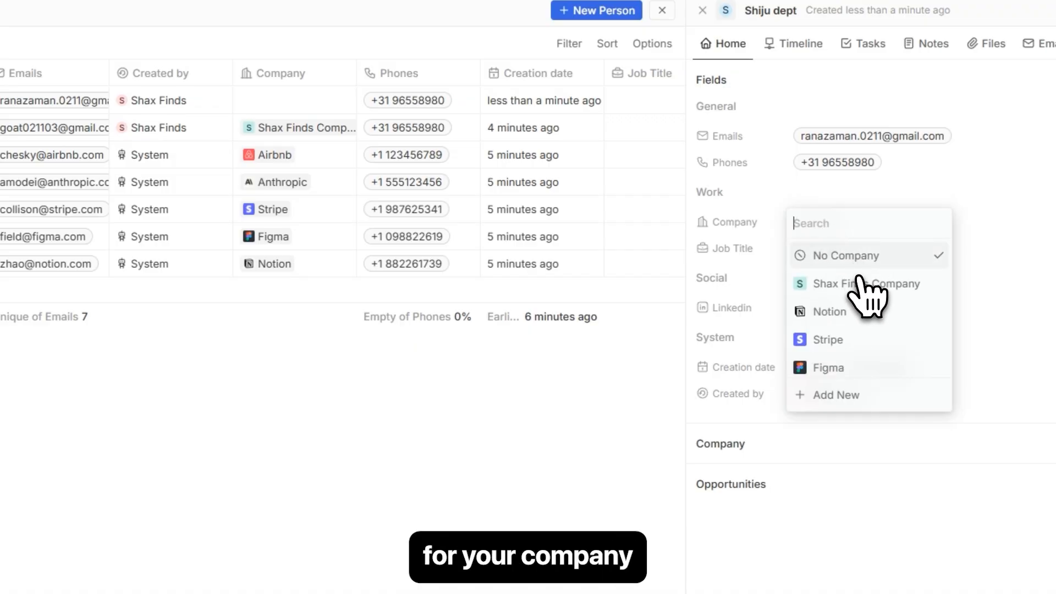
left_click(858, 289)
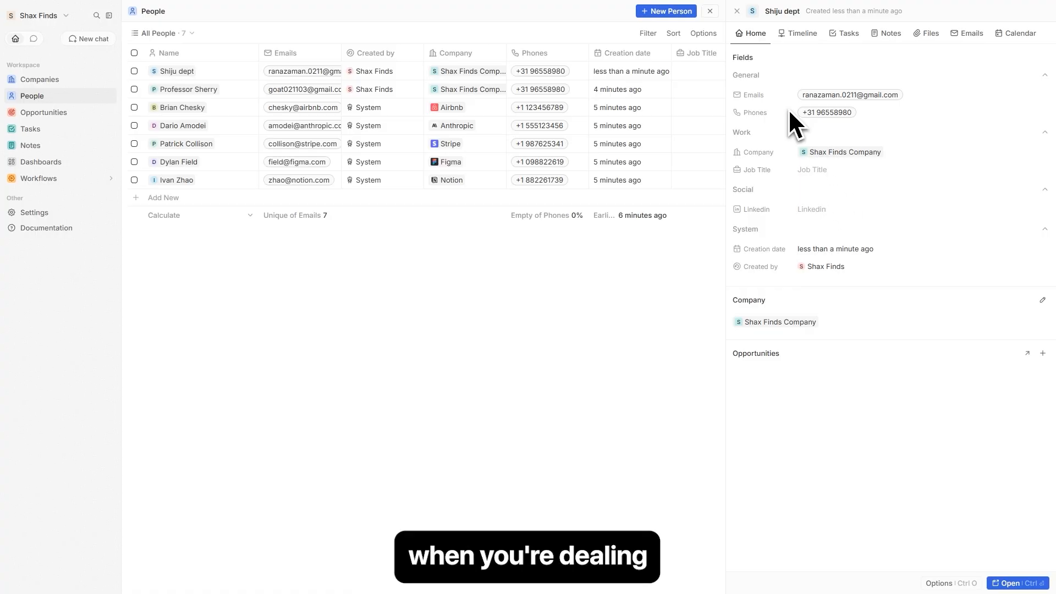
left_click(711, 12)
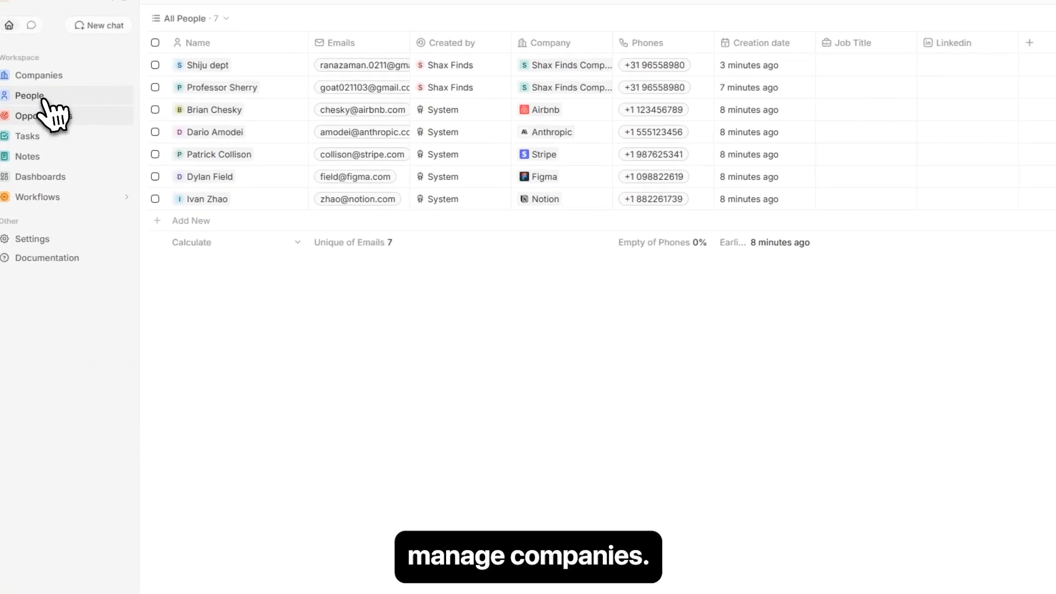
- Examine the fields and linked people of Shax Finds Company in the Companies list
left_click(35, 77)
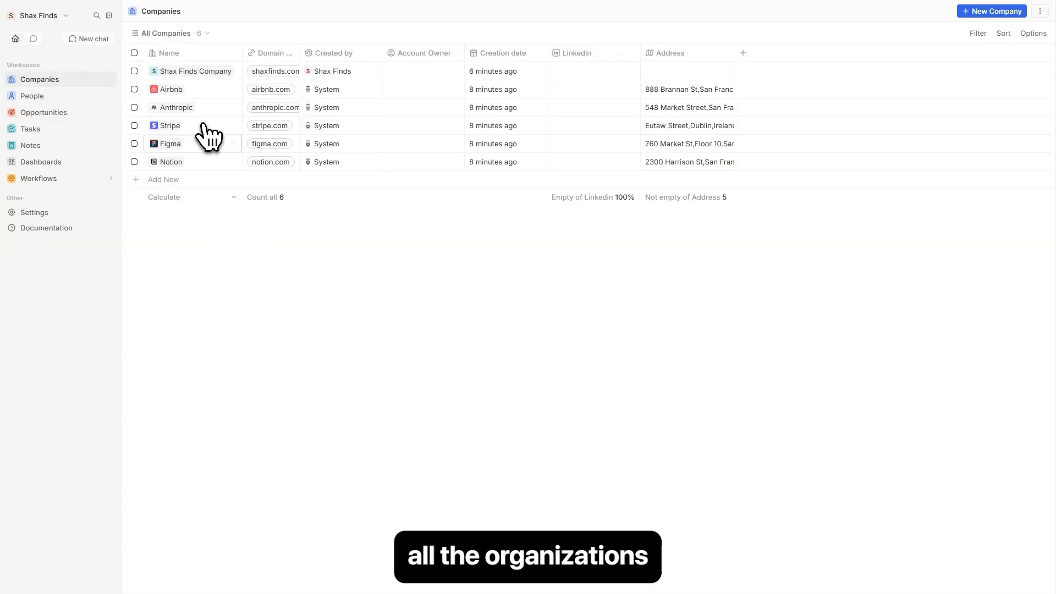
left_click(191, 74)
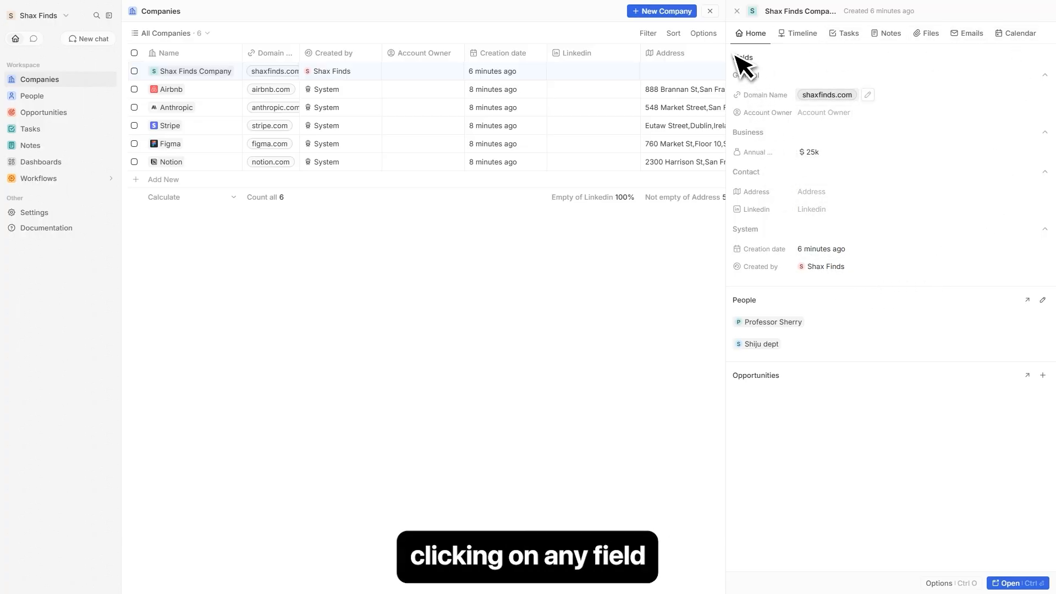
left_click(711, 12)
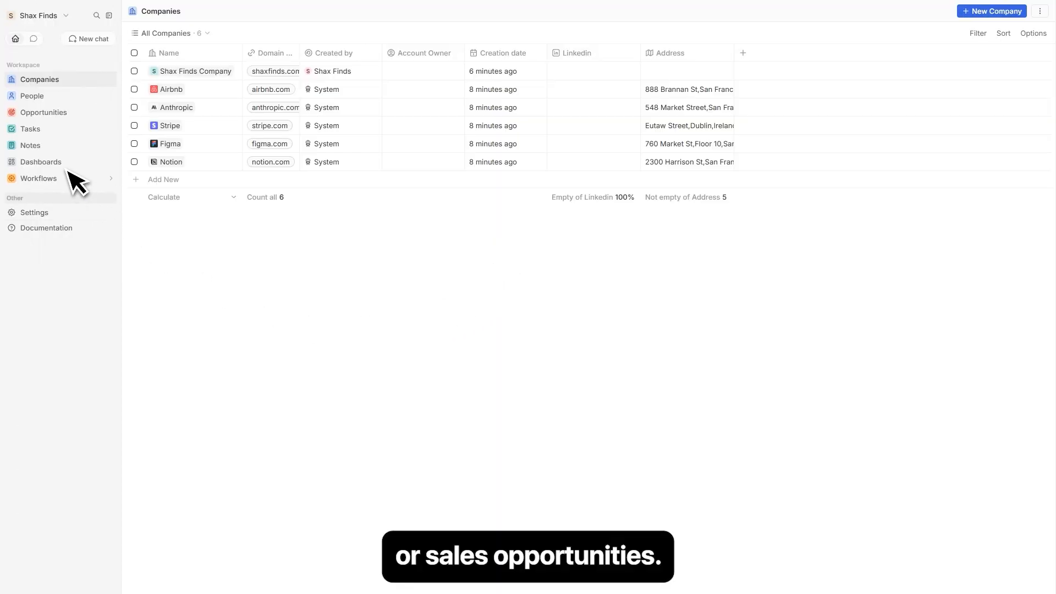
- Create a new opportunity named Youtube and set its amount to 5,000 USD
left_click(42, 113)
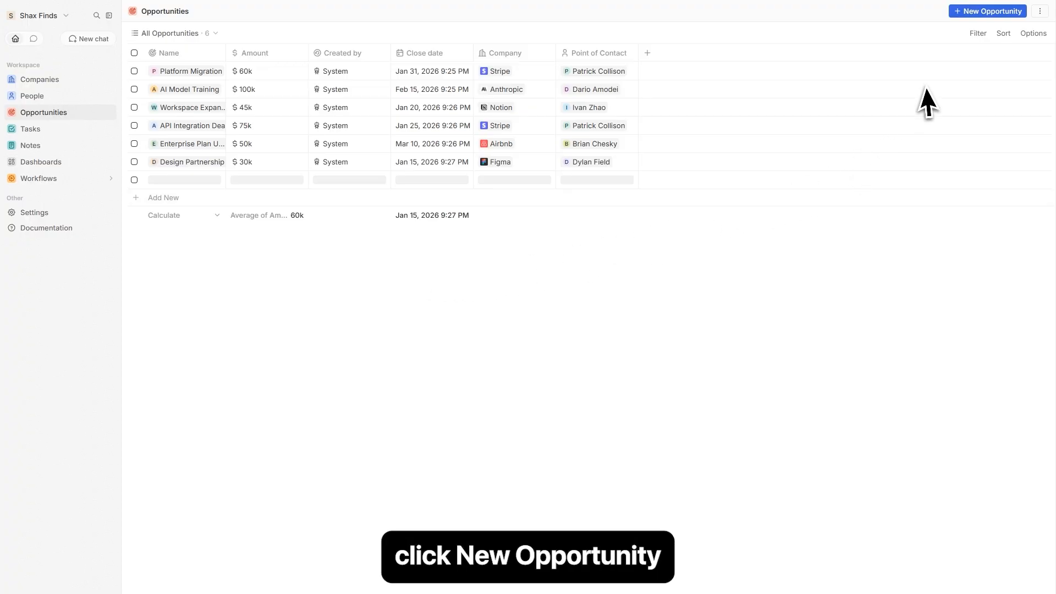
left_click(988, 12)
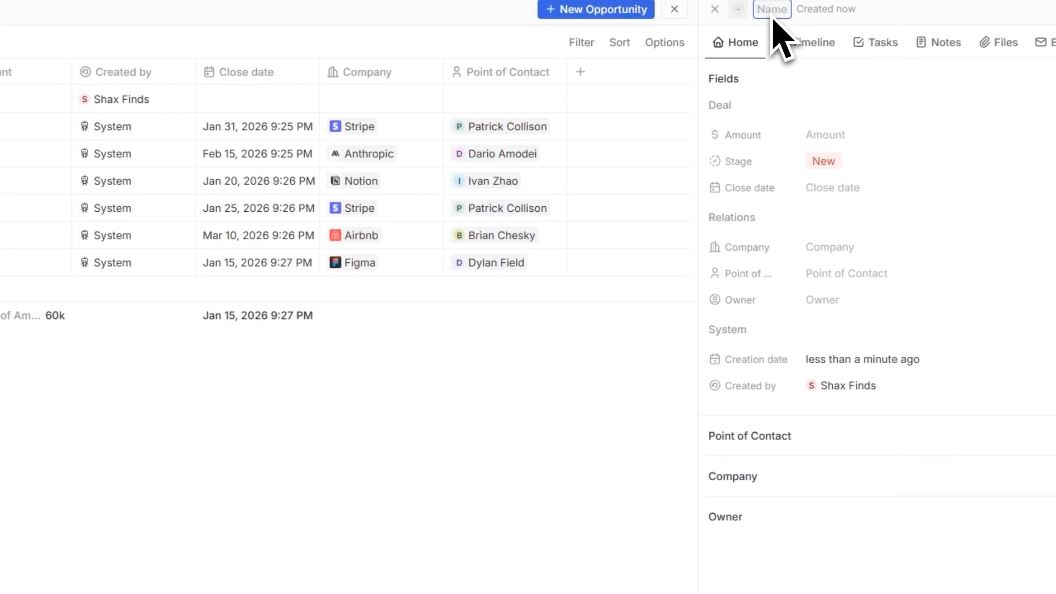
type("Youtube")
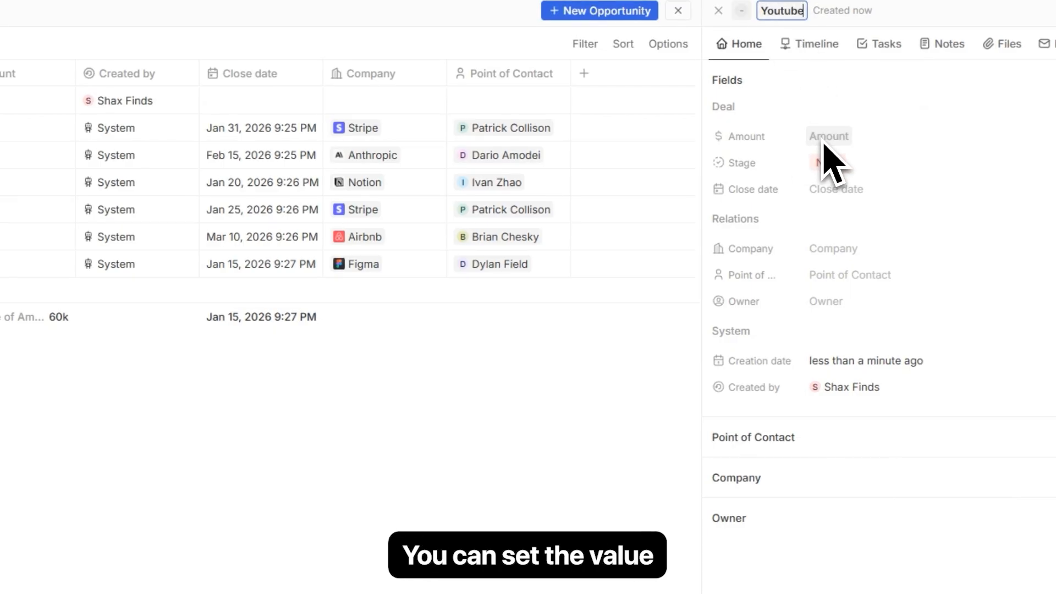
left_click(841, 139)
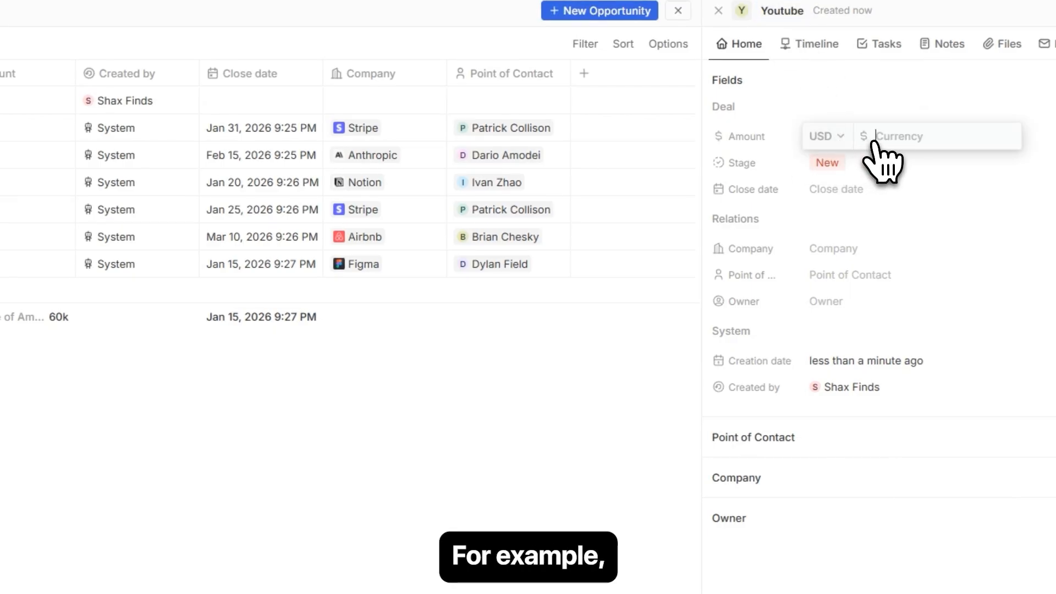
type("5")
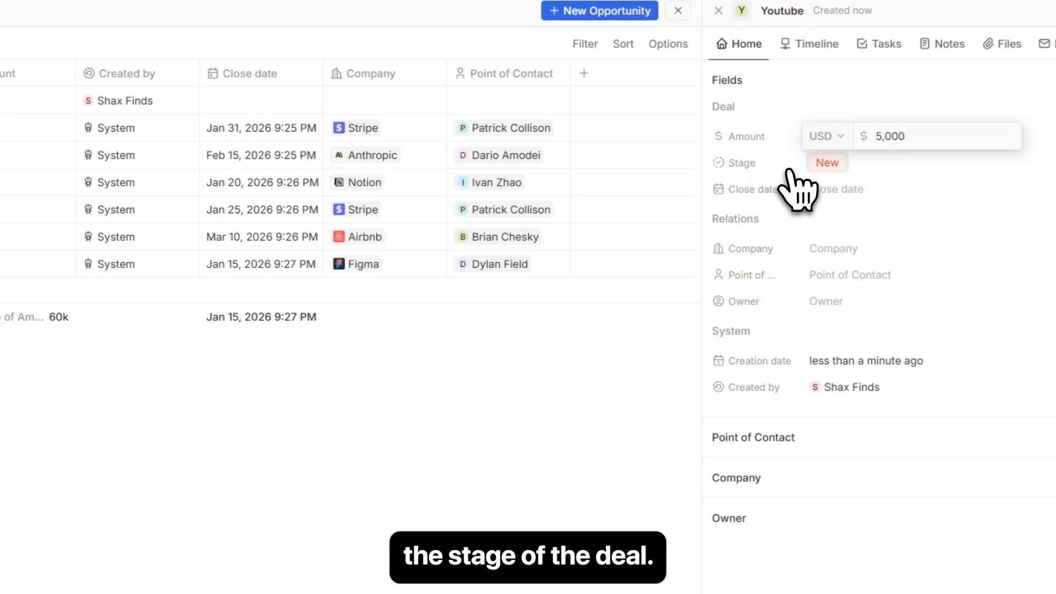
- Select New as the Youtube opportunity's stage and set its close date to Jun 10, 2026
left_click(836, 168)
left_click(835, 165)
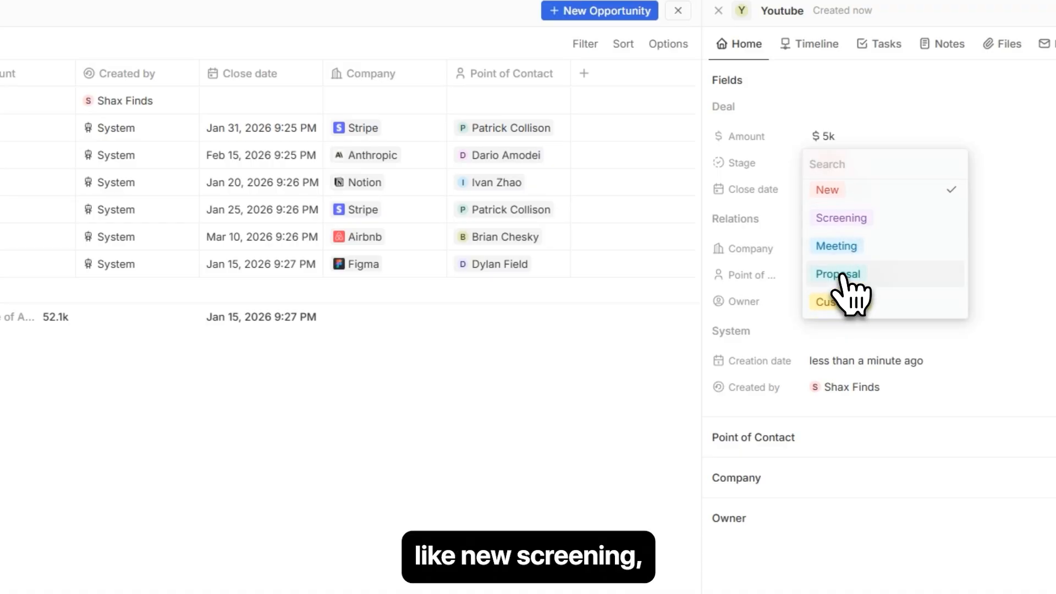
left_click(838, 189)
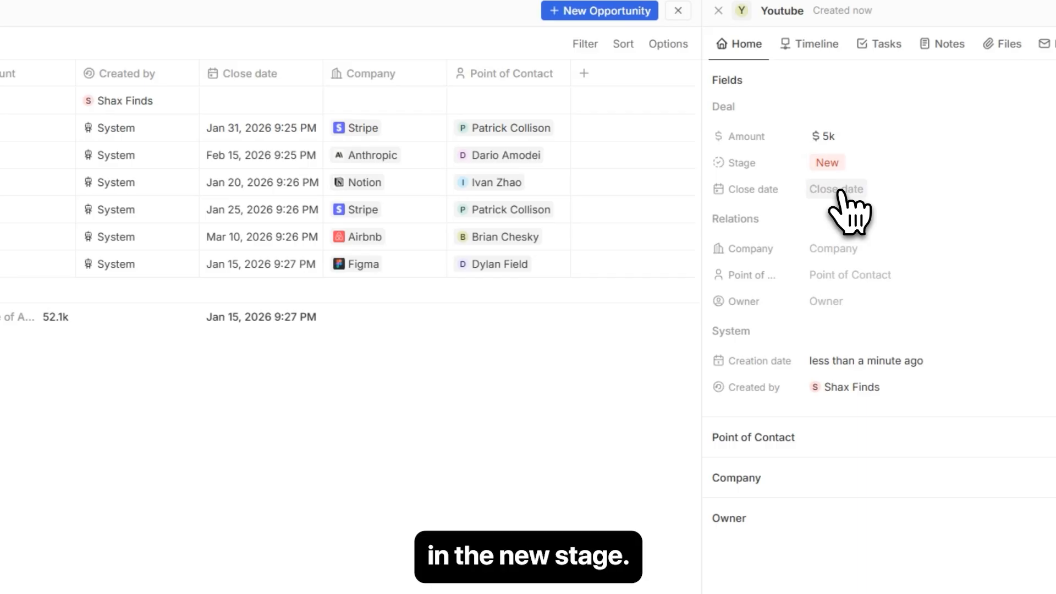
left_click(838, 190)
- Link the Youtube opportunity to Shax Finds Company and close the record
left_click(836, 250)
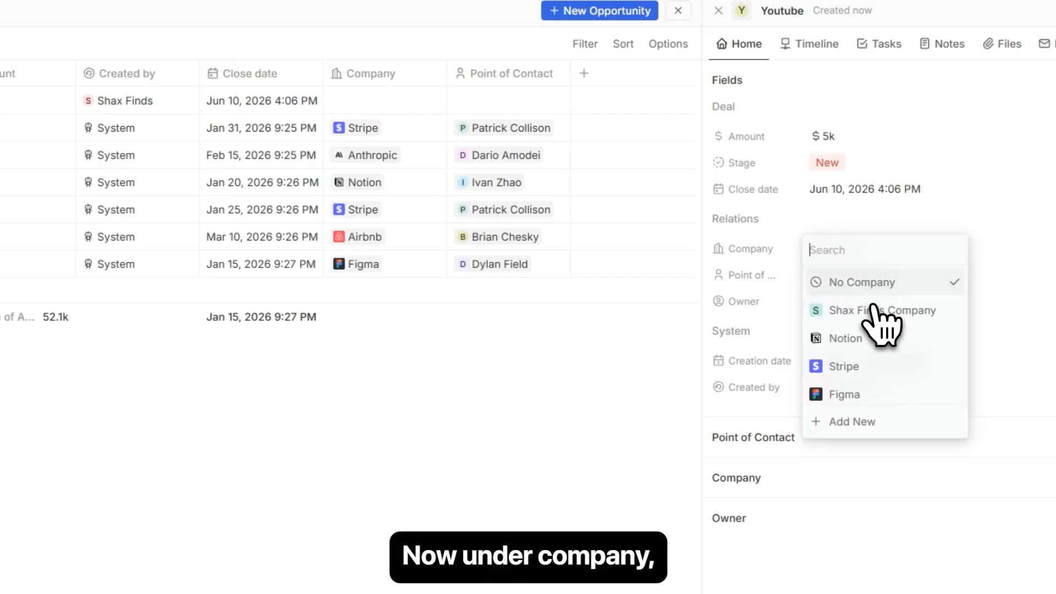
left_click(873, 313)
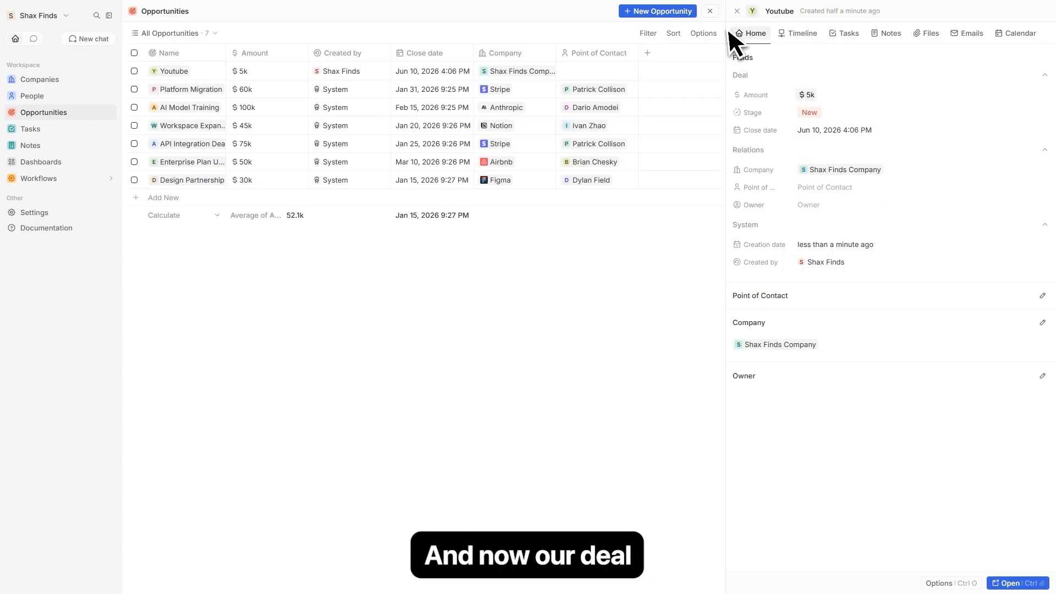
left_click(711, 13)
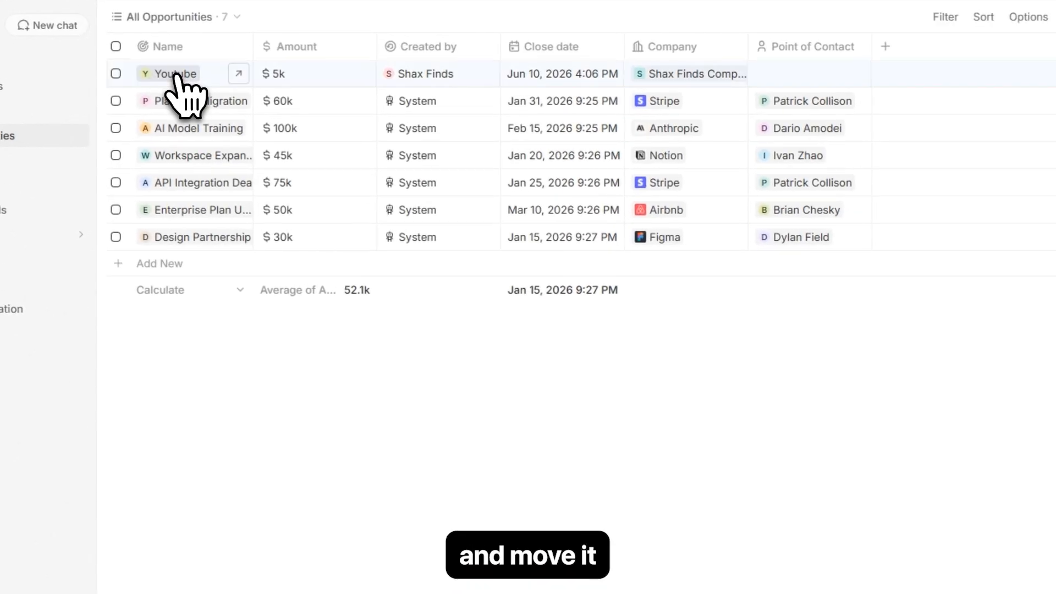
- Reopen the Youtube opportunity, examine its available stage options, and close the record without changing the stage
left_click(176, 74)
left_click(811, 112)
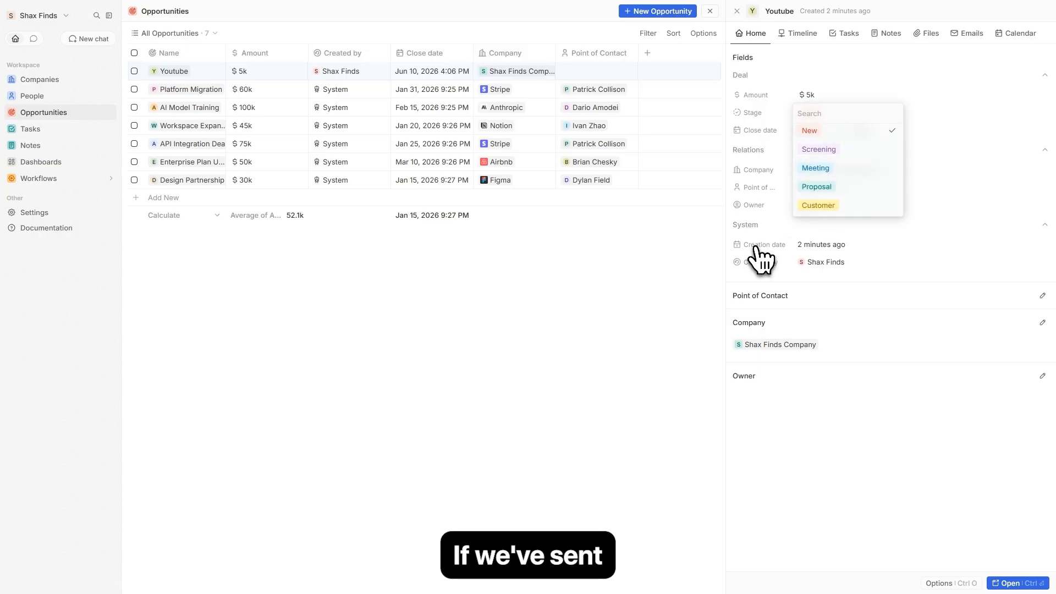
left_click(699, 253)
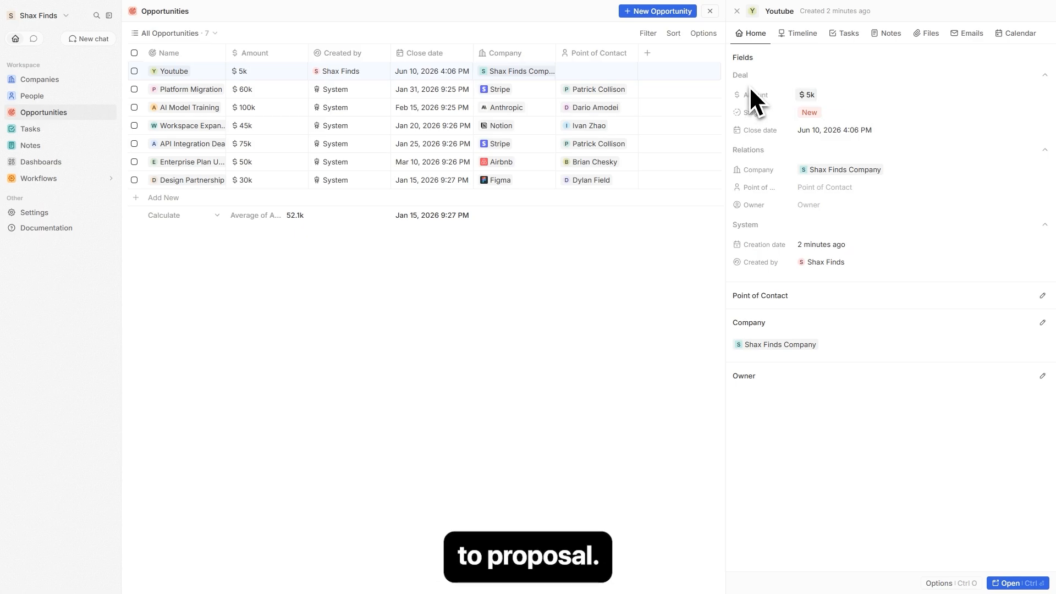
left_click(737, 12)
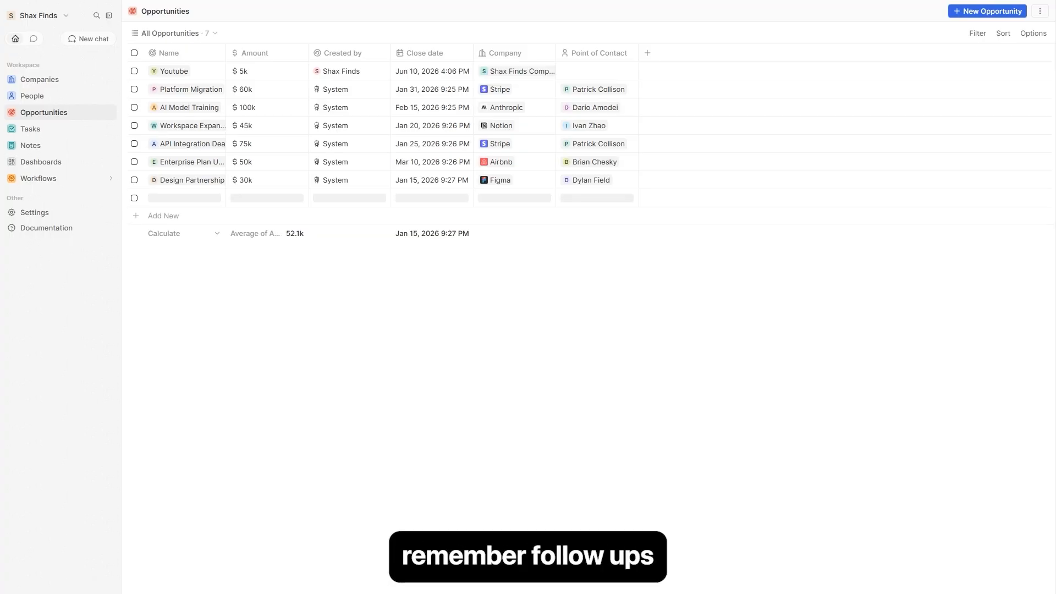
- Add a task titled Youtube Tutorial with a due date of Jun 10, 2026
left_click(30, 131)
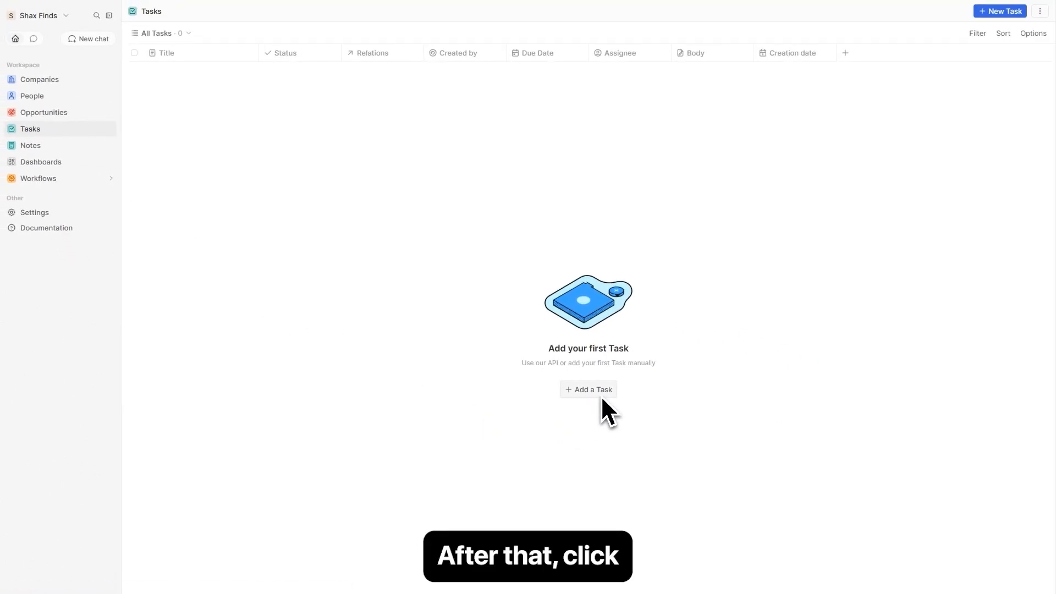
left_click(592, 391)
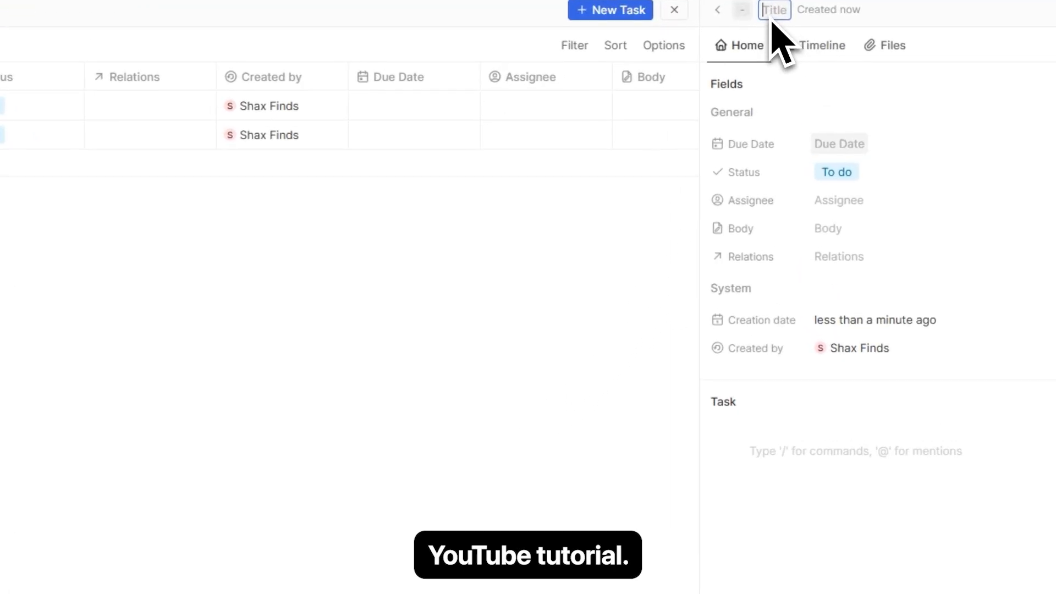
type("Youtube Tutorial")
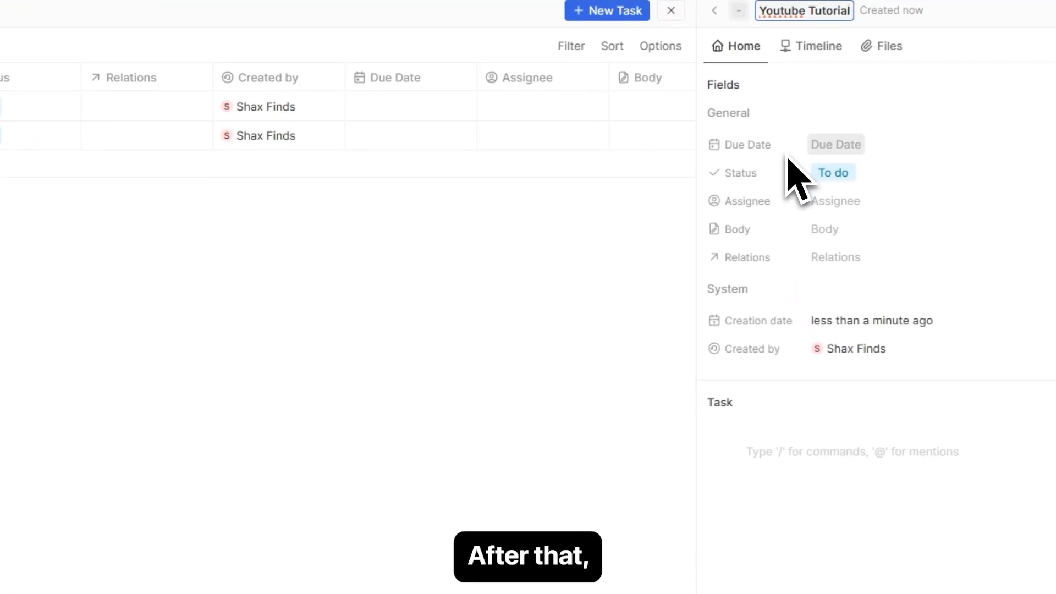
left_click(836, 145)
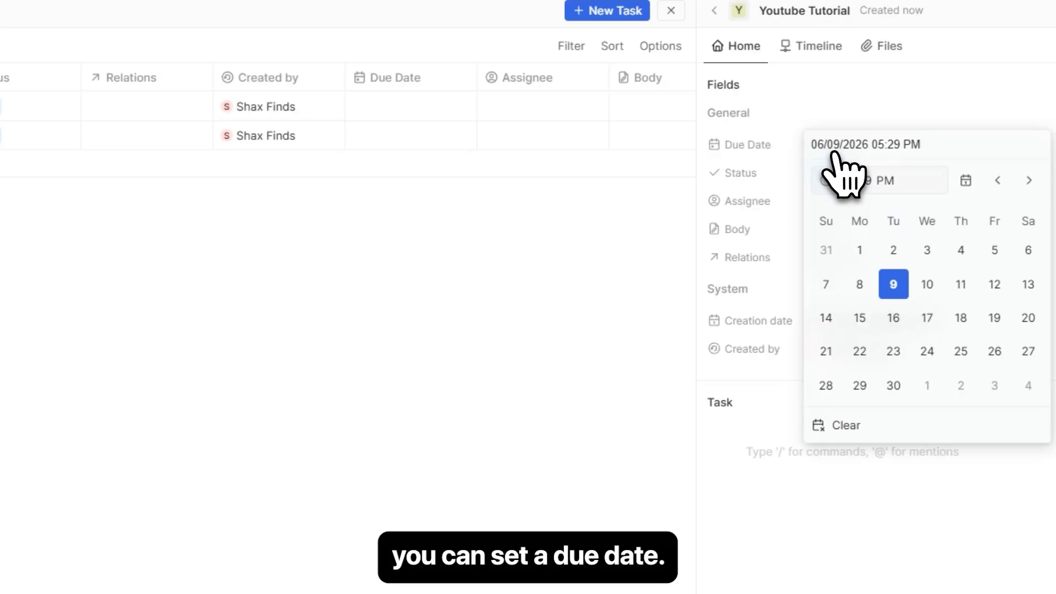
left_click(929, 282)
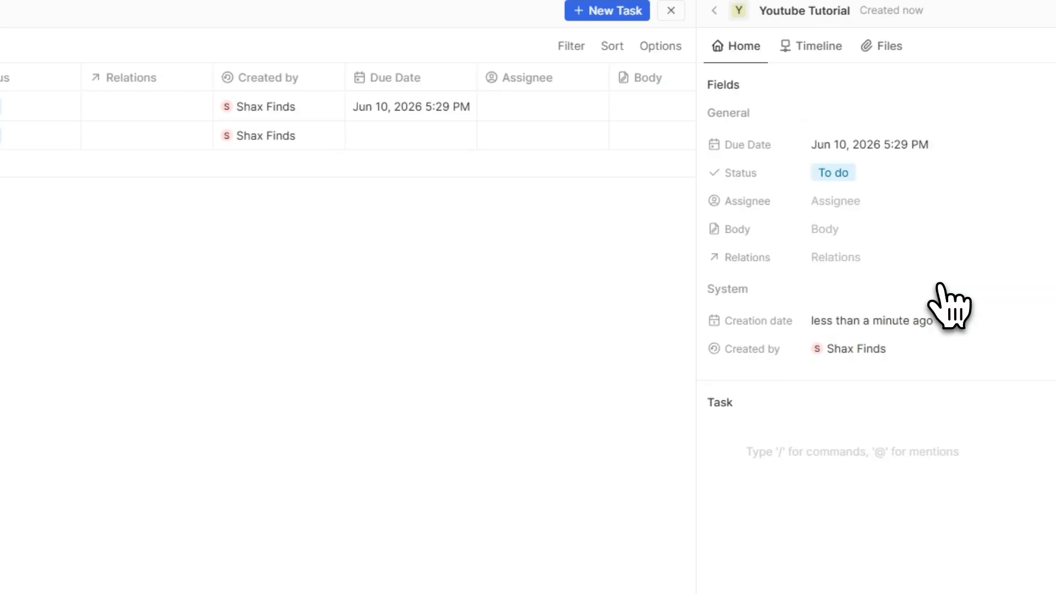
- Assign the Youtube Tutorial task to Shax Finds, relate it to the first listed person, and close the record
left_click(835, 201)
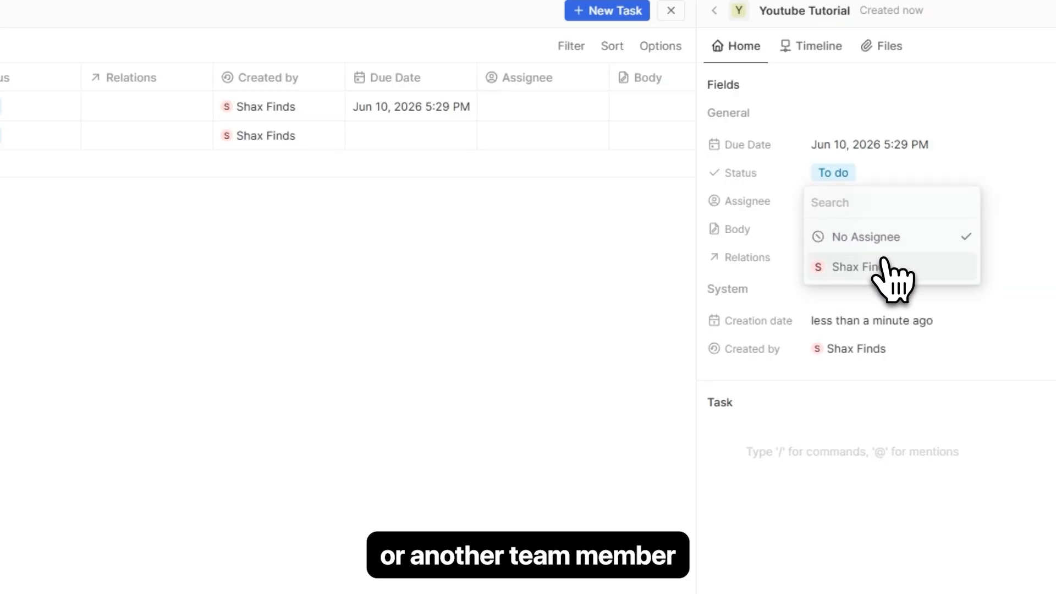
left_click(883, 265)
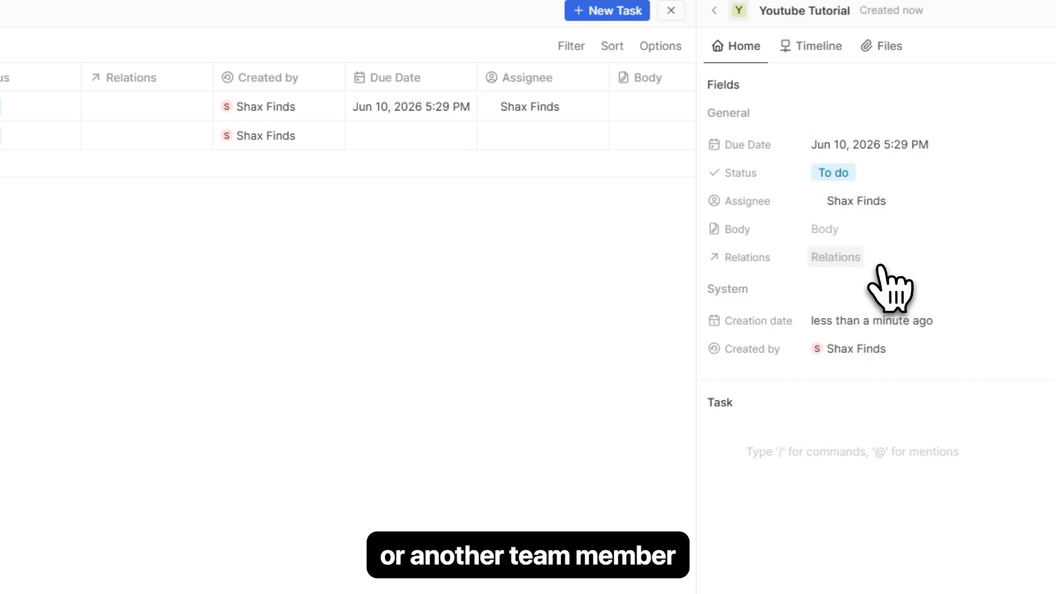
left_click(836, 257)
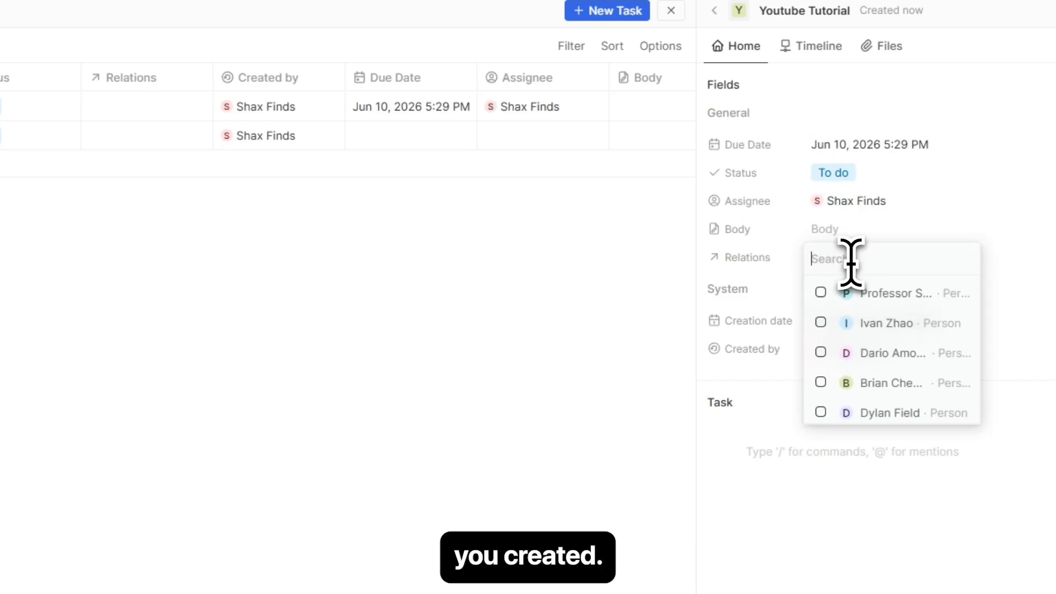
left_click(891, 293)
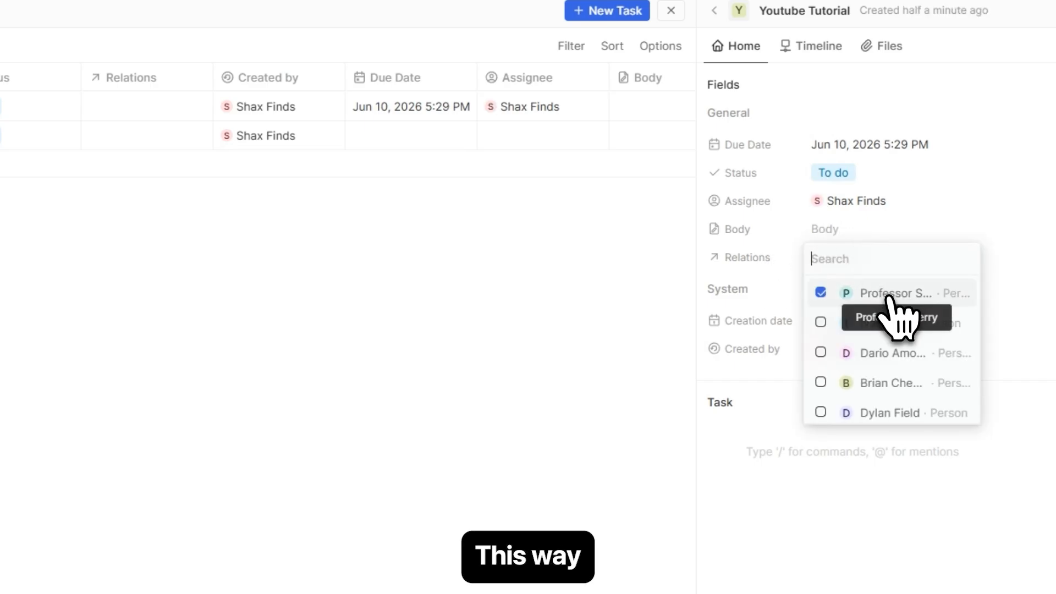
left_click(792, 297)
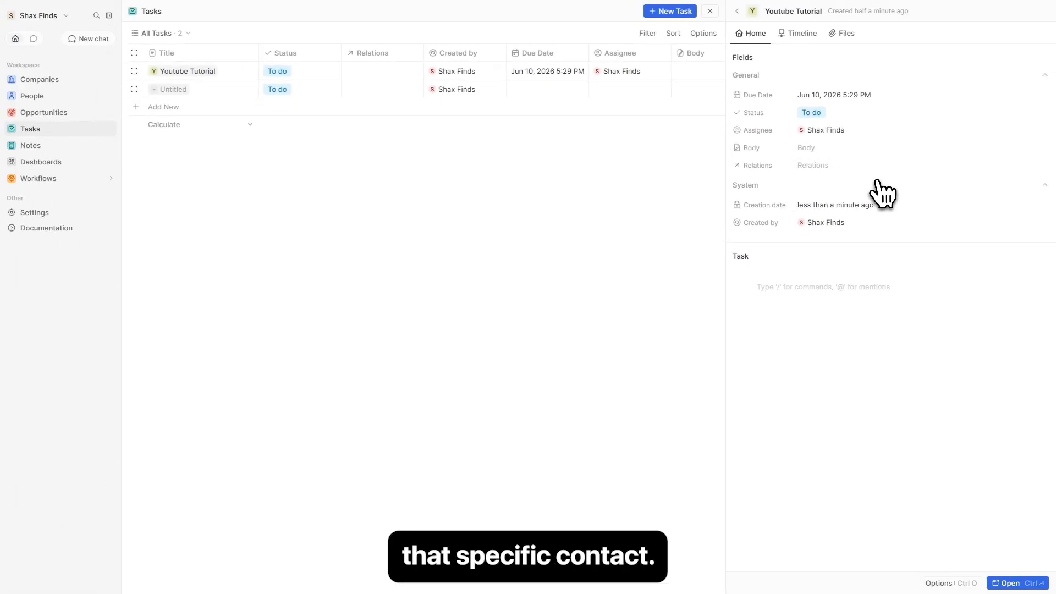
left_click(713, 15)
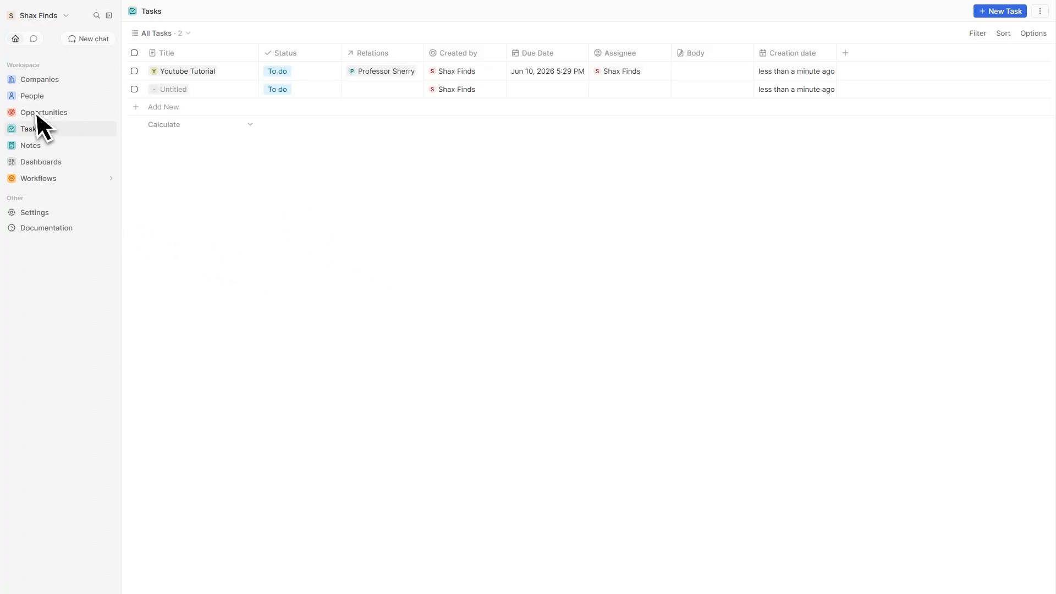
- Examine the tasks on the record of the person linked to Youtube Tutorial, and return to the task list
left_click(32, 96)
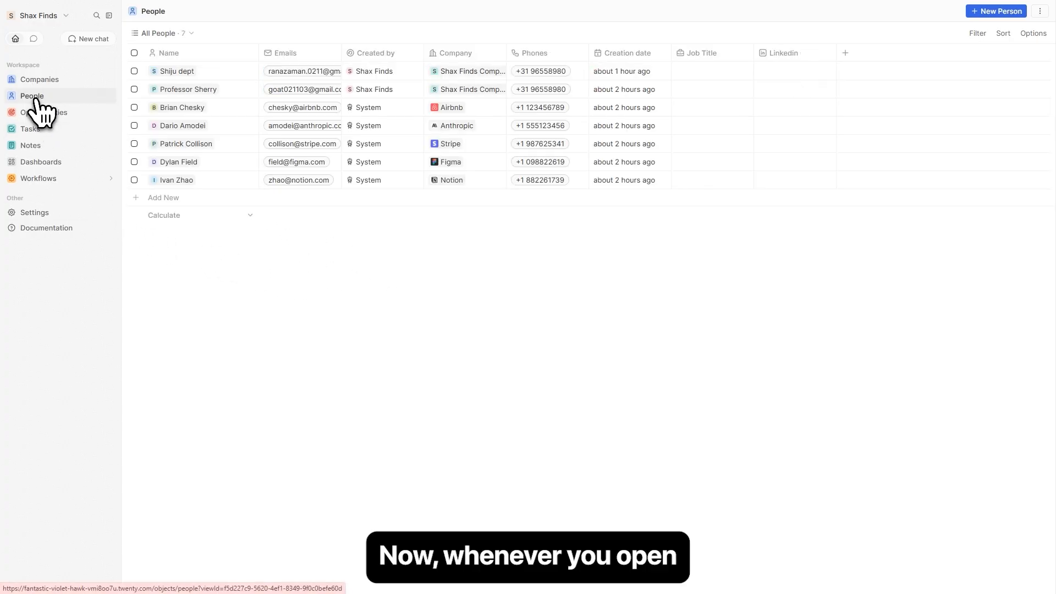
left_click(189, 95)
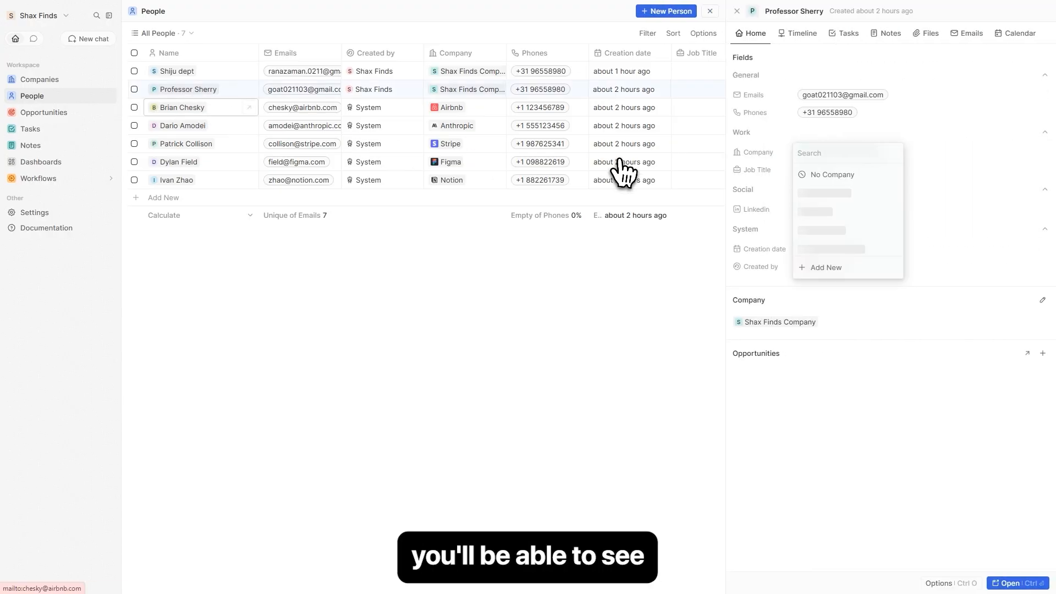
left_click(846, 34)
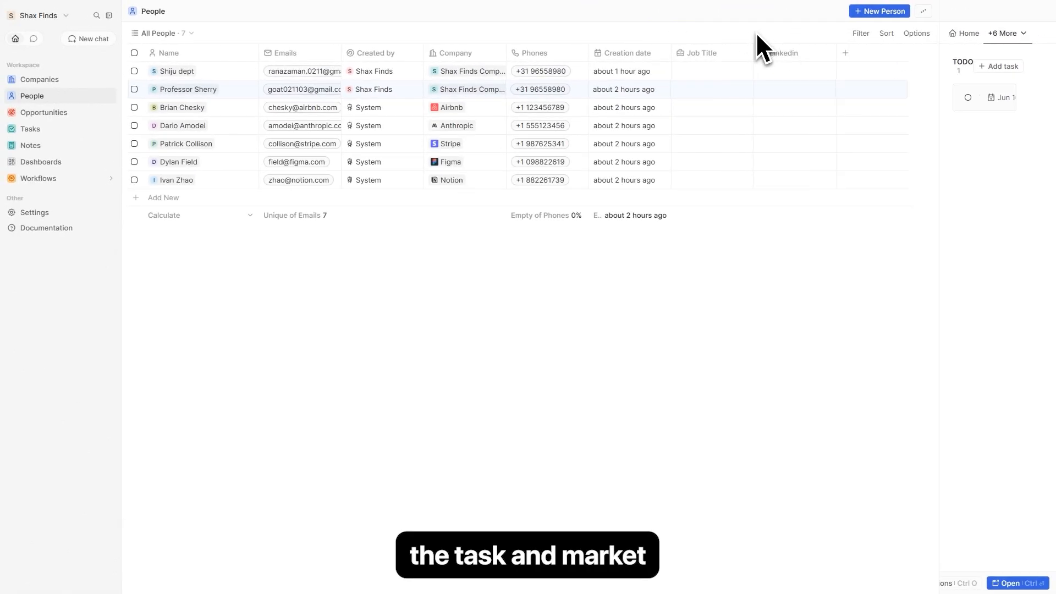
left_click(450, 227)
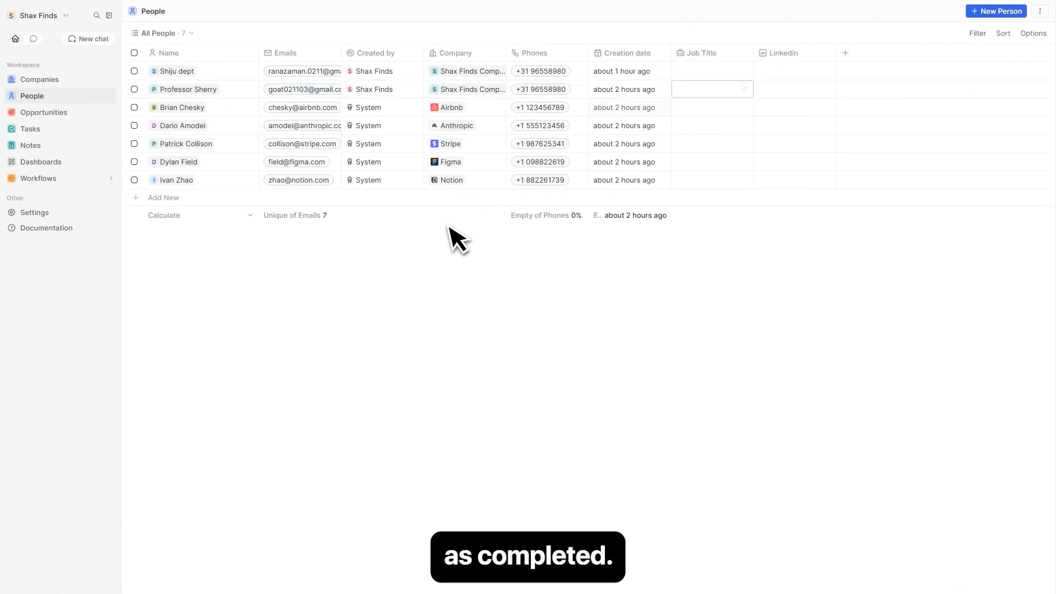
left_click(30, 130)
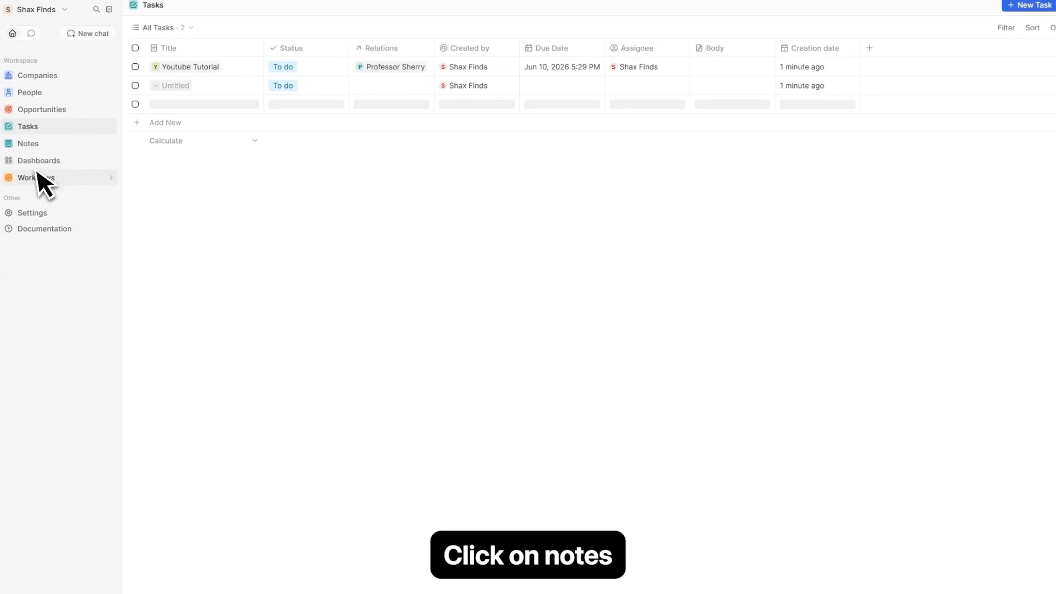
- Add a note titled About Youtube with the body text "remind of twenty CRM."
left_click(29, 147)
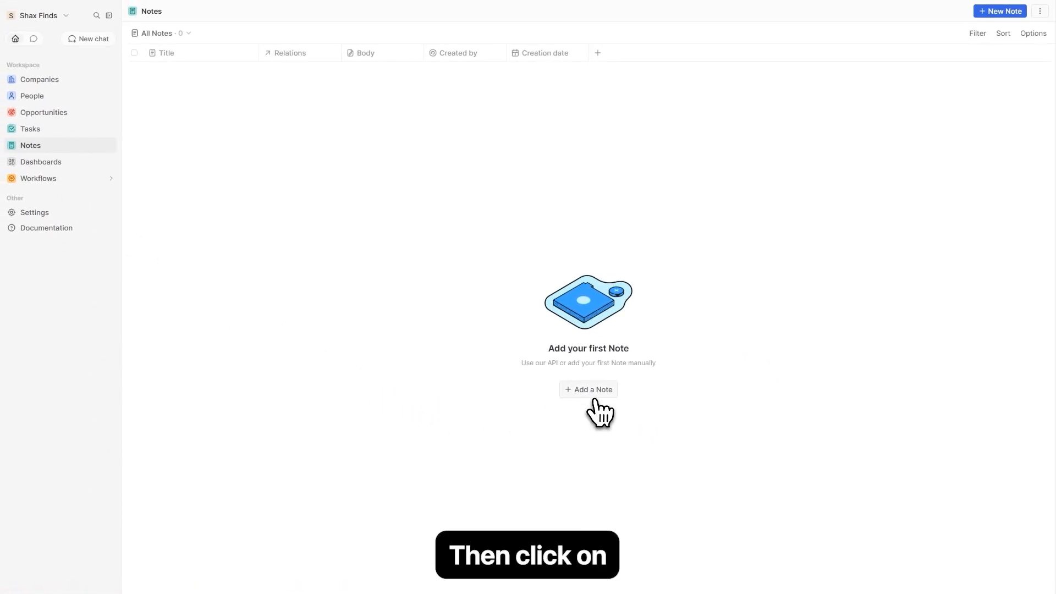
left_click(593, 394)
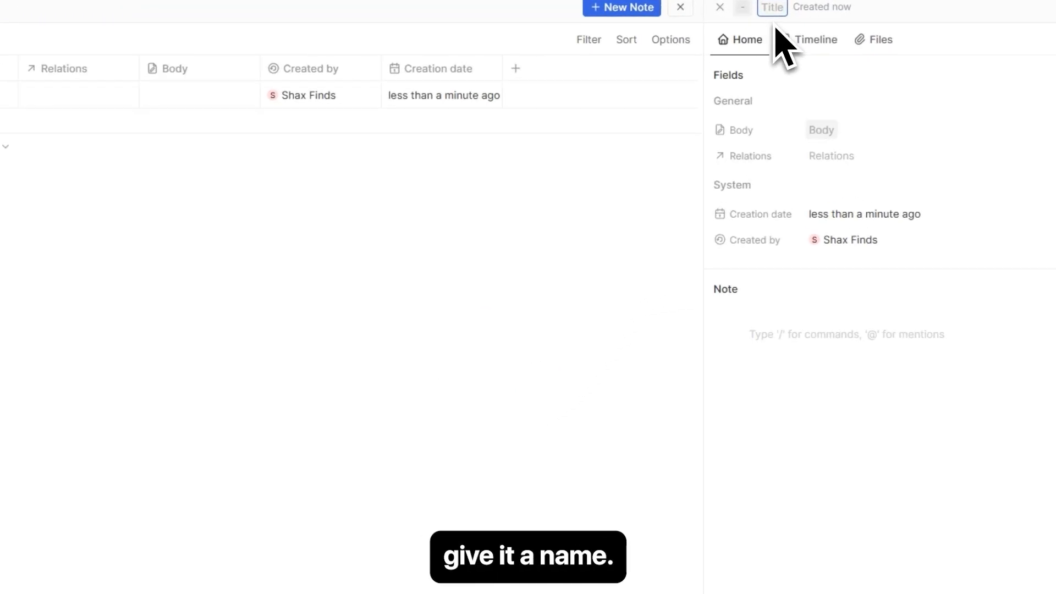
type("About Youtube")
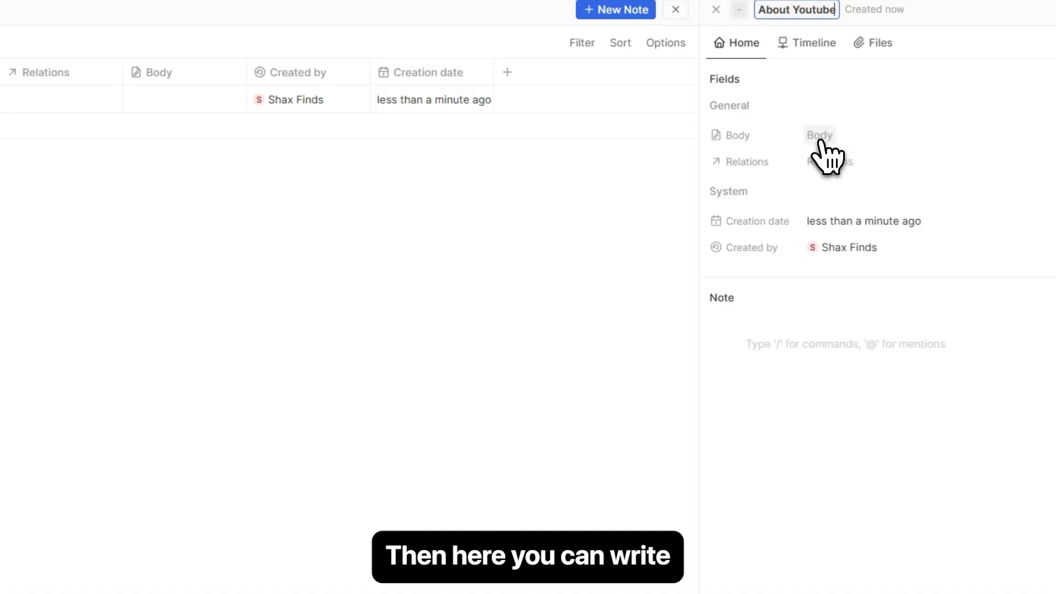
left_click(819, 138)
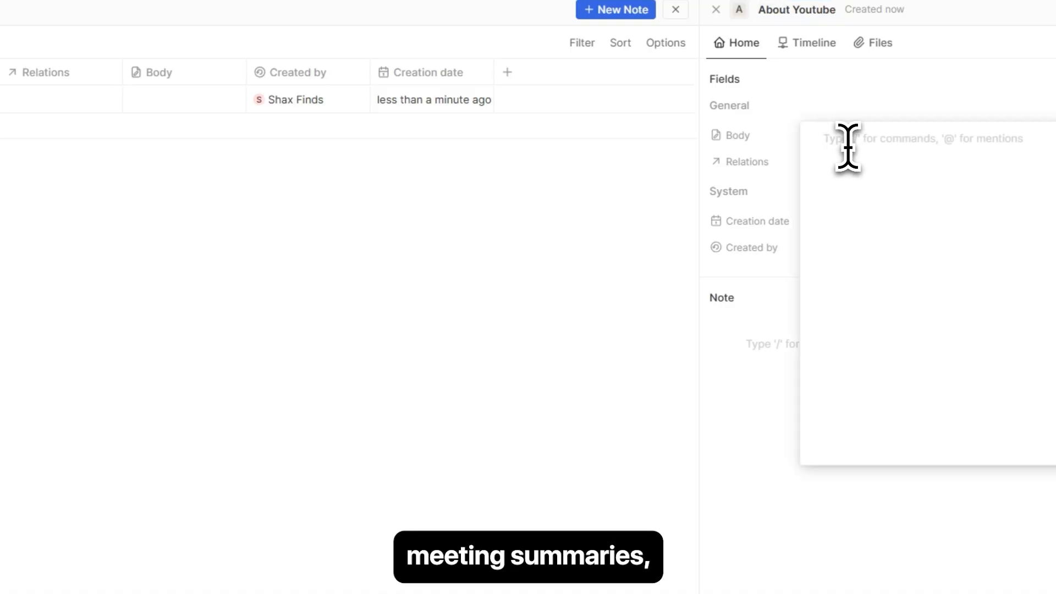
type("remind of twenty CRM.")
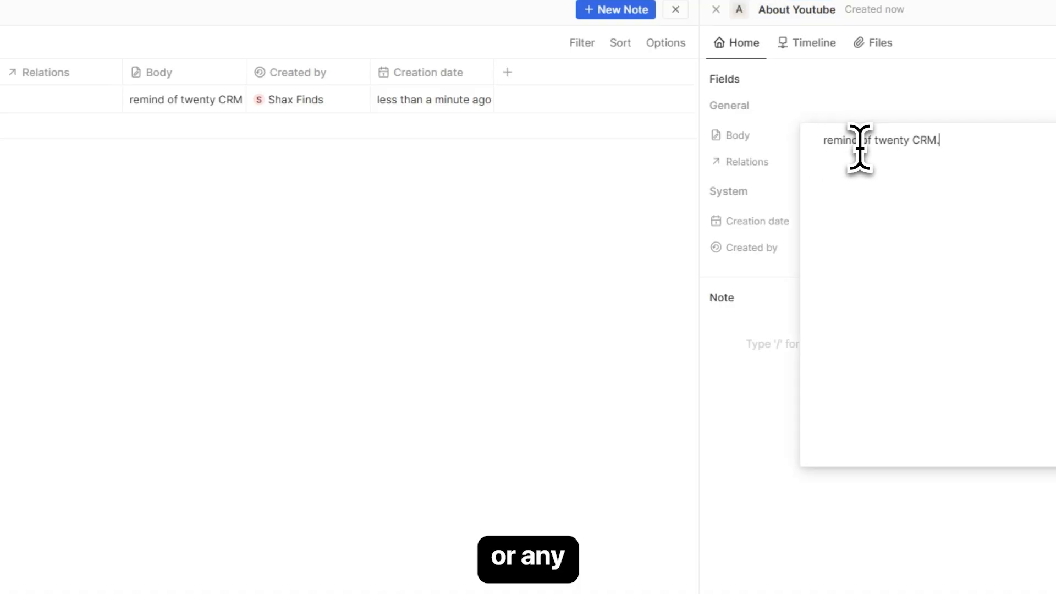
left_click(778, 183)
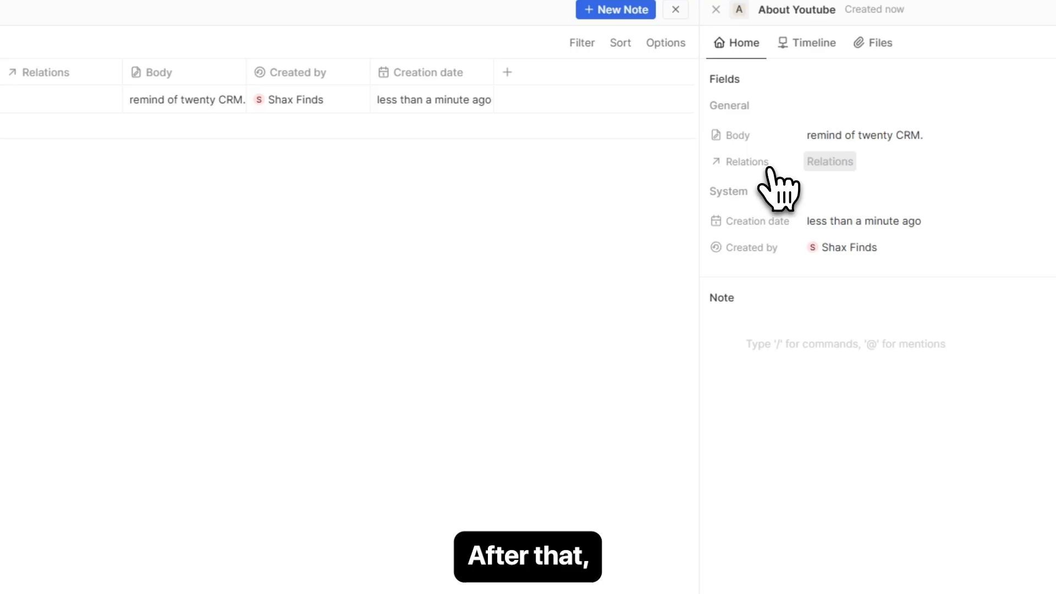
- Relate the About Youtube note to the first listed person
left_click(816, 169)
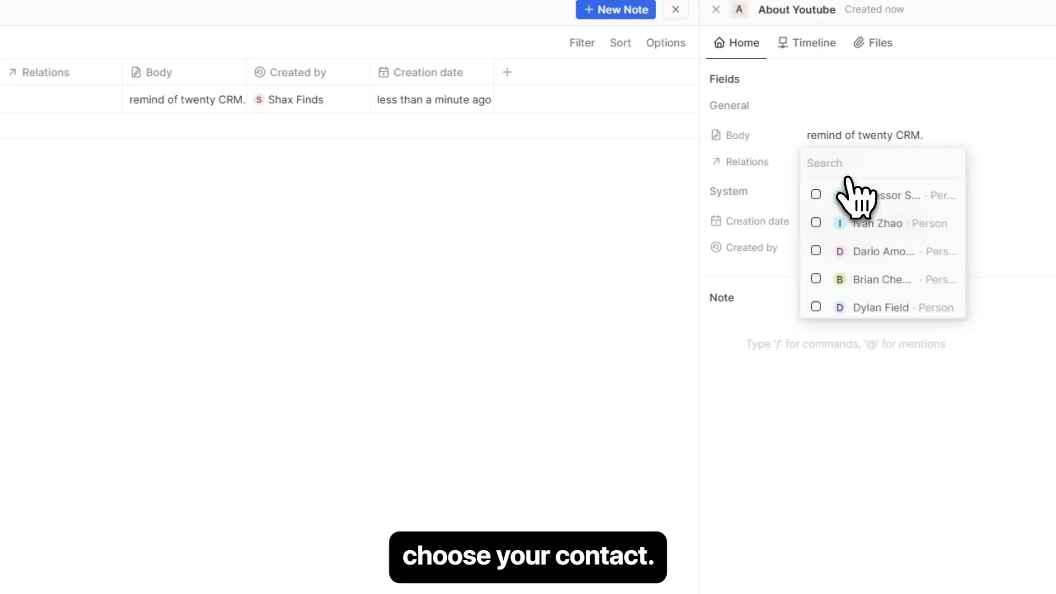
left_click(815, 195)
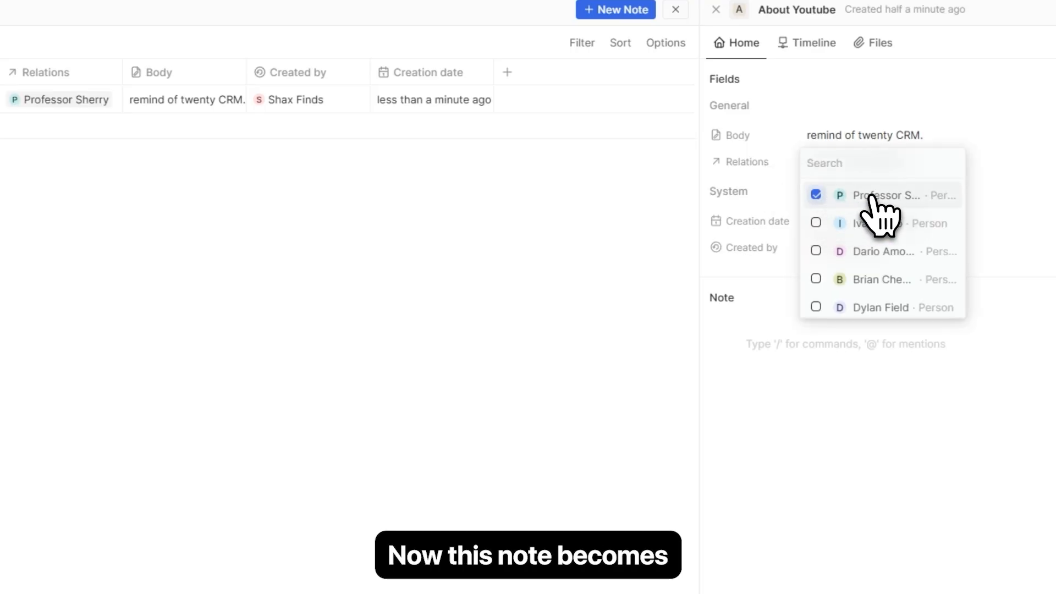
left_click(1005, 192)
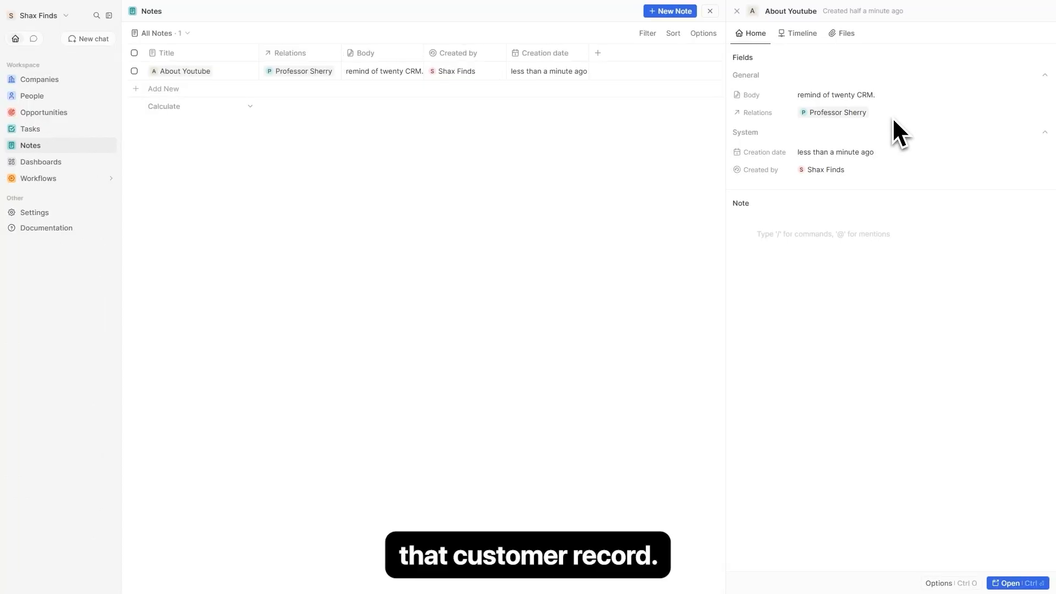
- Write "Shax Notes" as the content of the About Youtube note and close the record
left_click(782, 239)
type("Shax Notes")
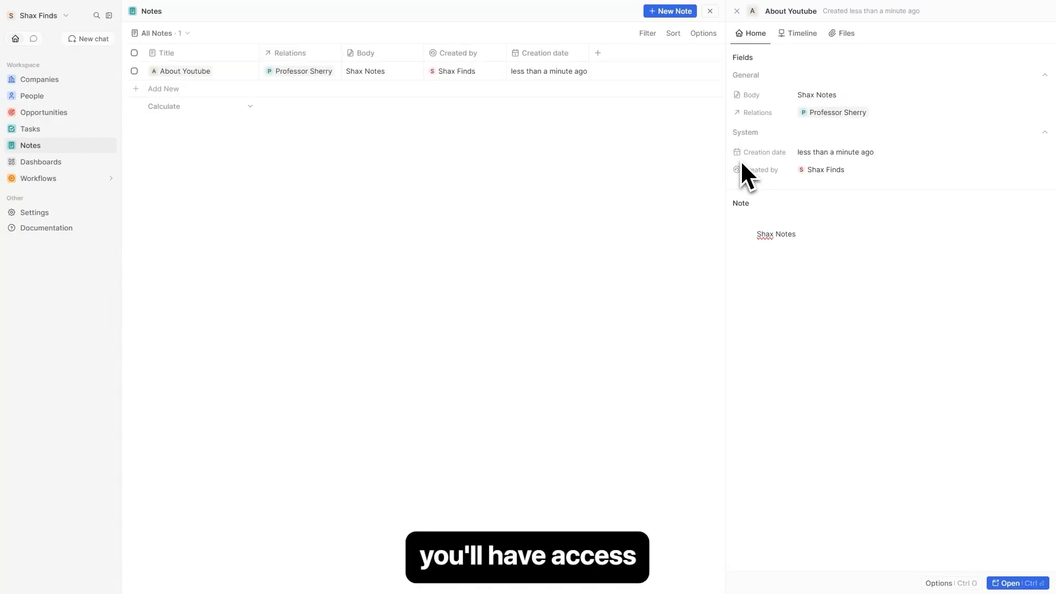
left_click(710, 11)
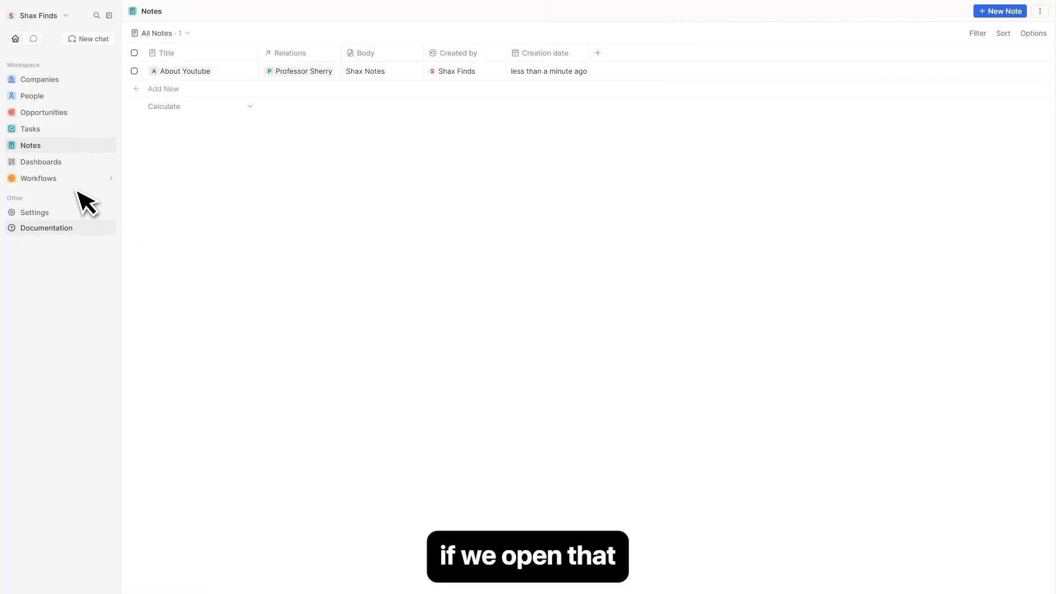
- Examine the notes on the record of the person related to the About Youtube note
left_click(32, 96)
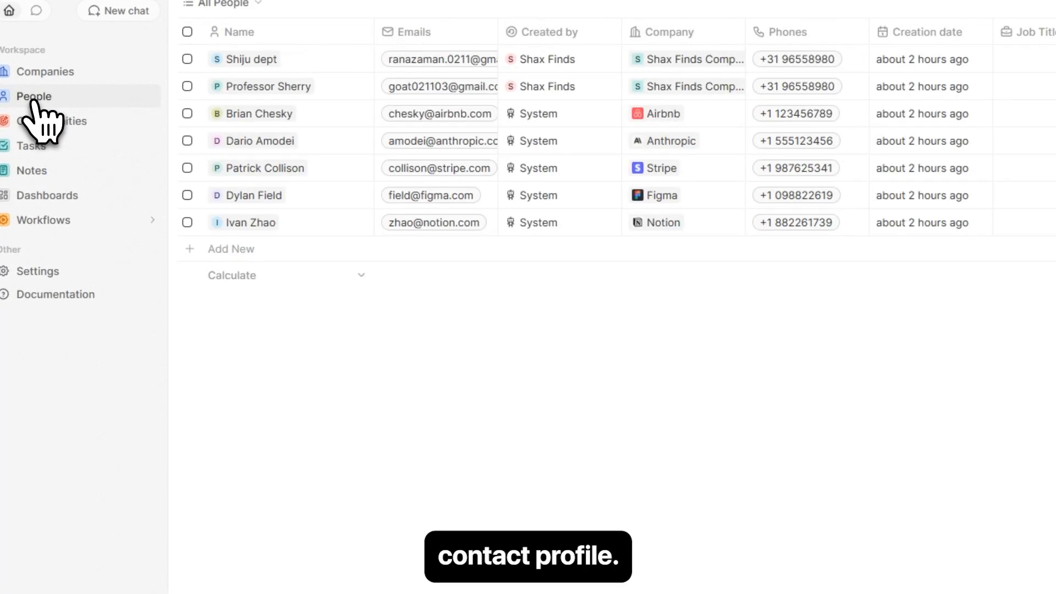
left_click(266, 93)
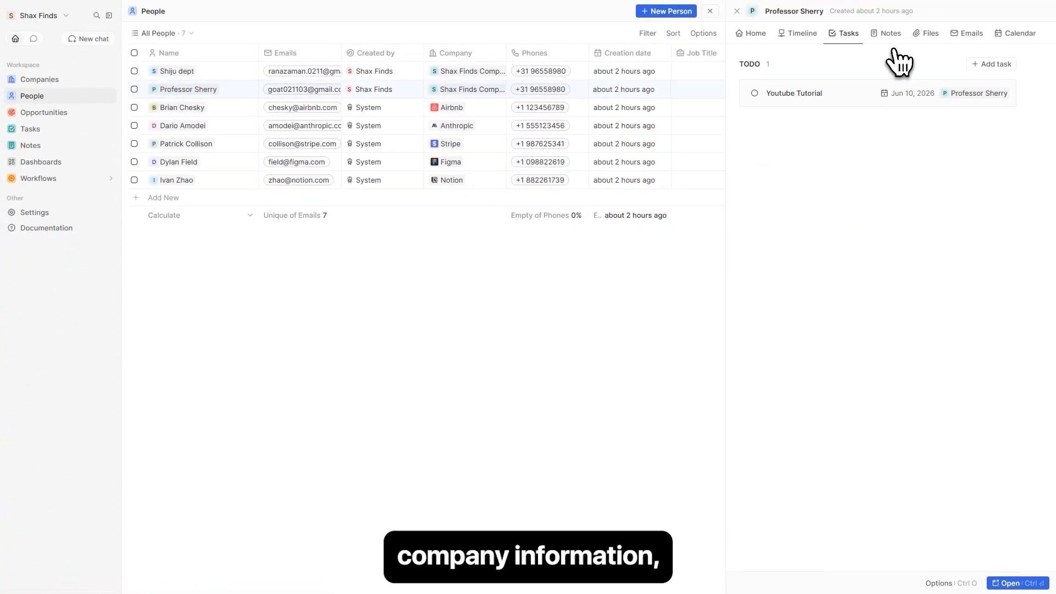
left_click(887, 34)
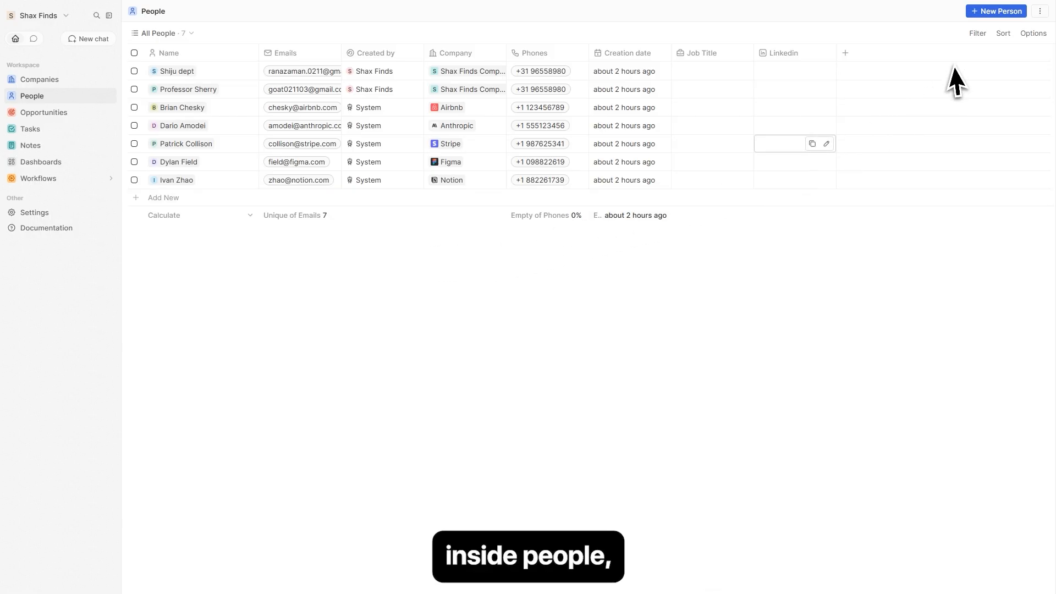
- Sort the people list by Company in ascending order and filter it to names containing "pro"
left_click(1003, 33)
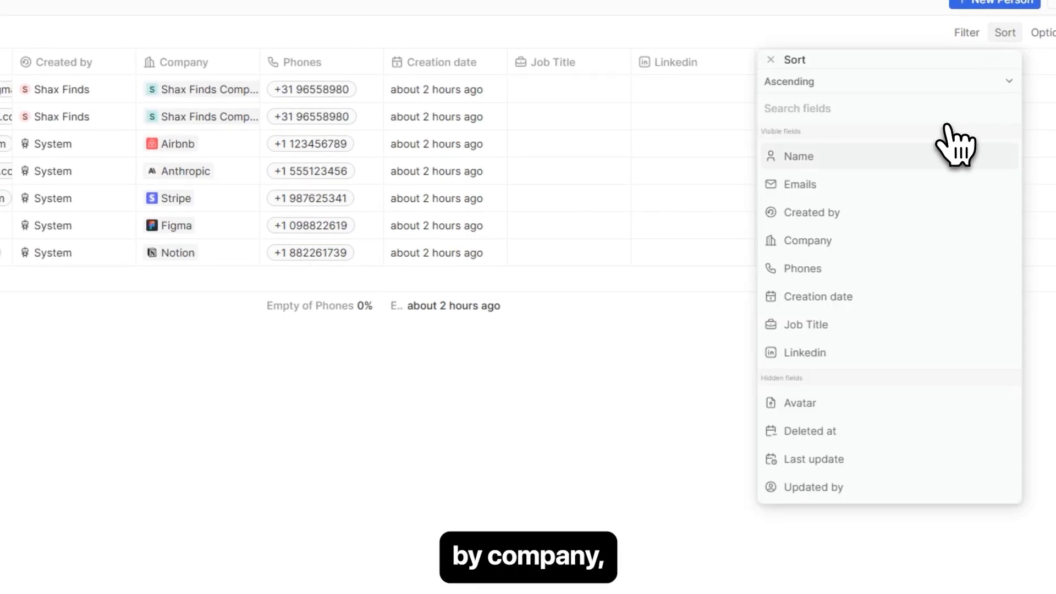
left_click(840, 240)
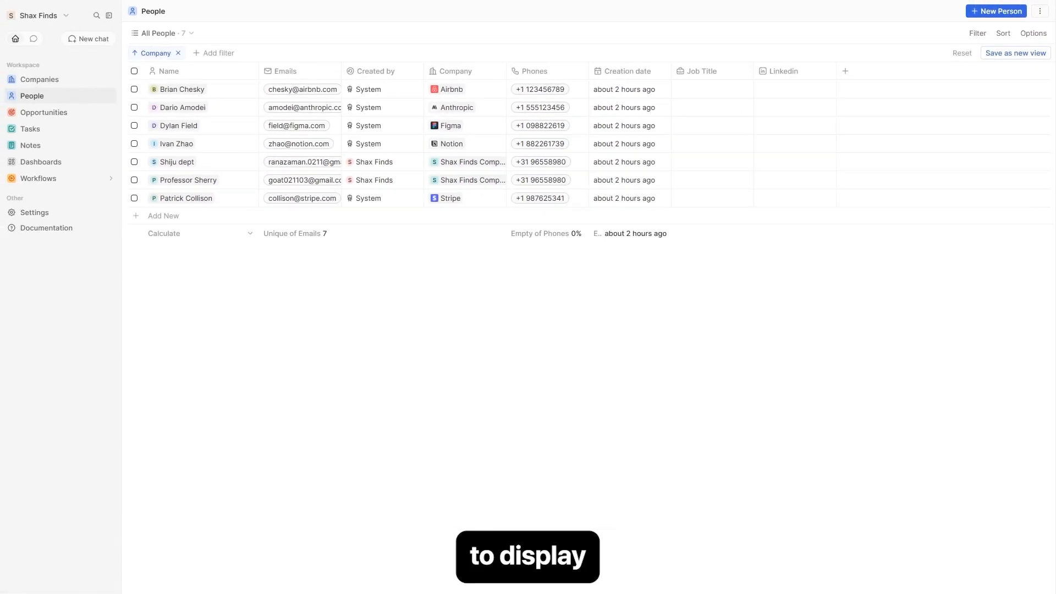
left_click(978, 33)
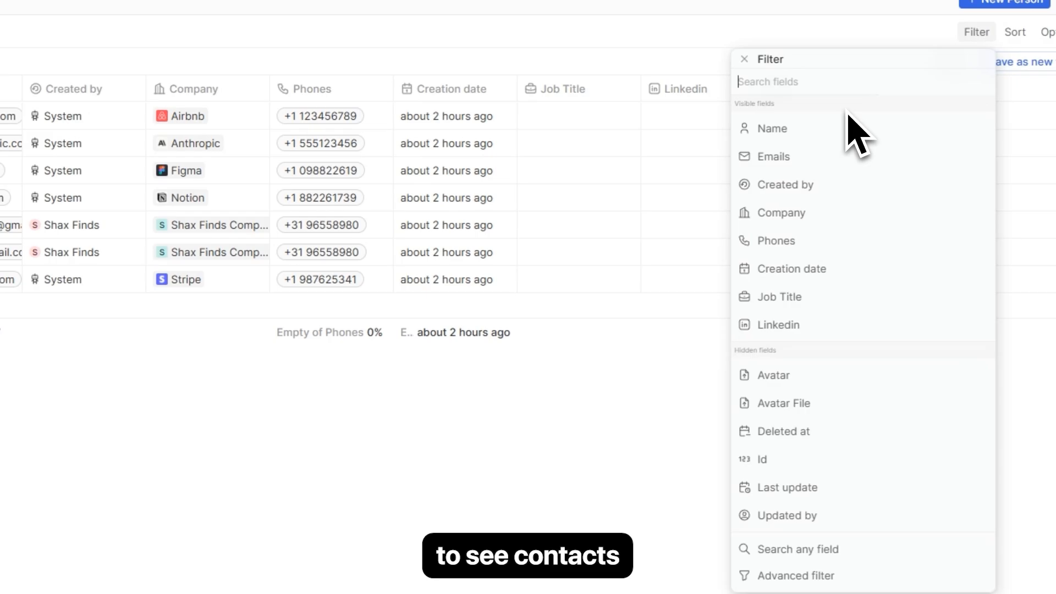
left_click(796, 132)
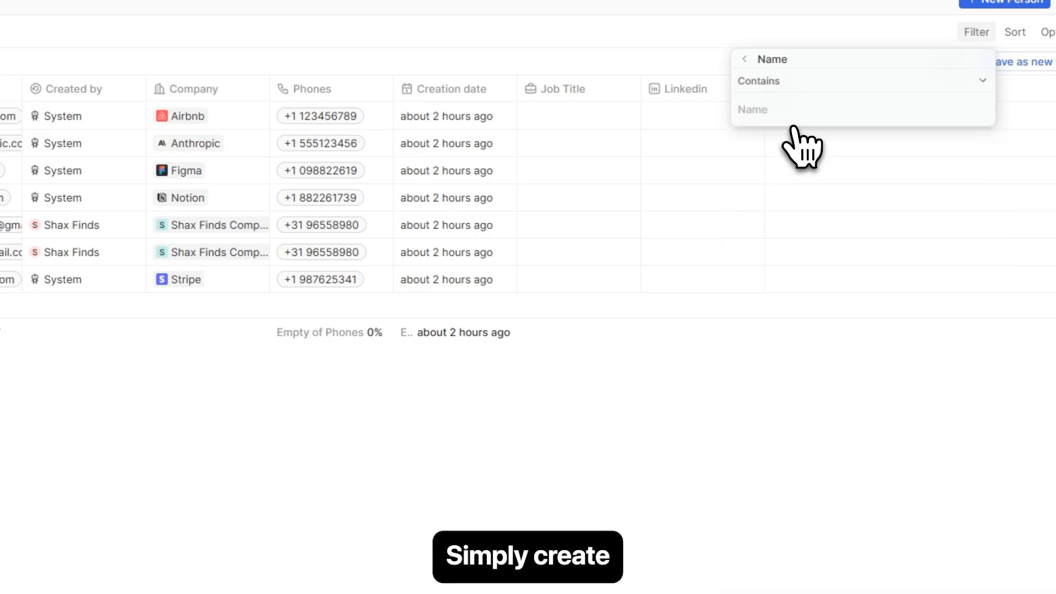
type("pro")
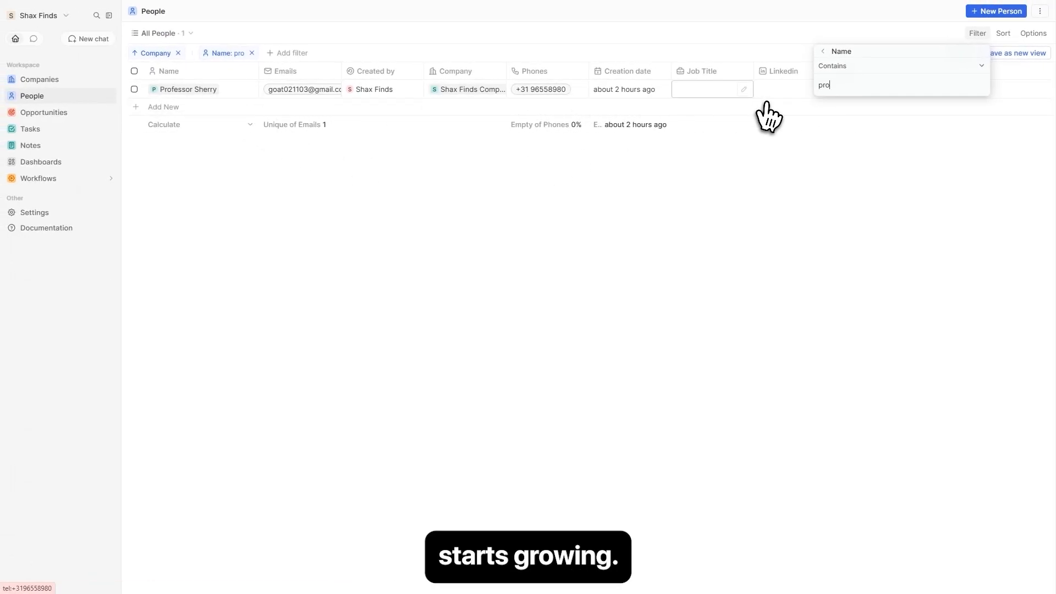
left_click(825, 53)
left_click(561, 369)
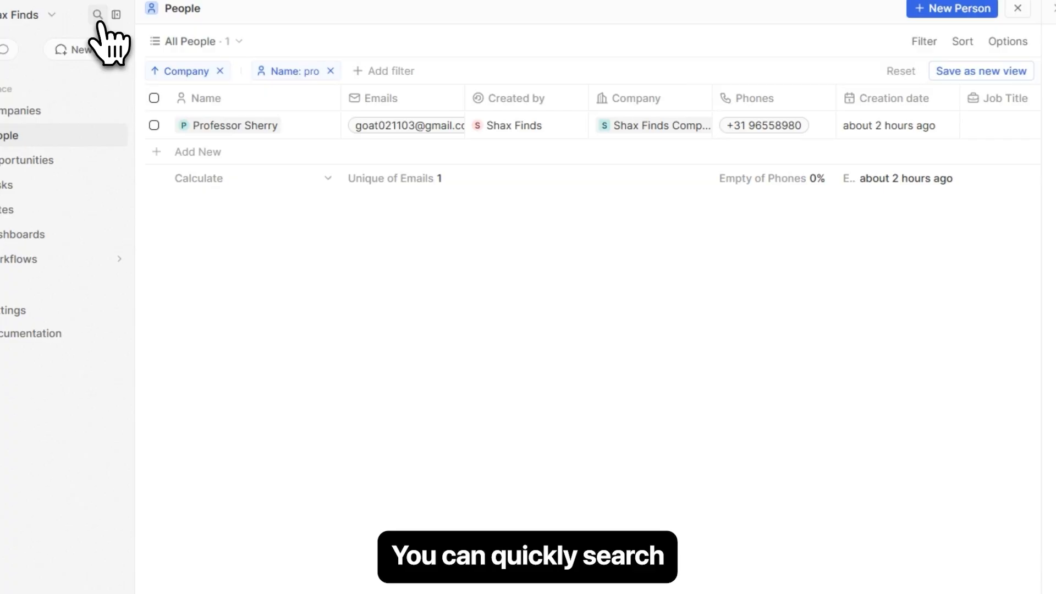
- Search all workspace records for "pro" and for "sha", and close the search
left_click(97, 16)
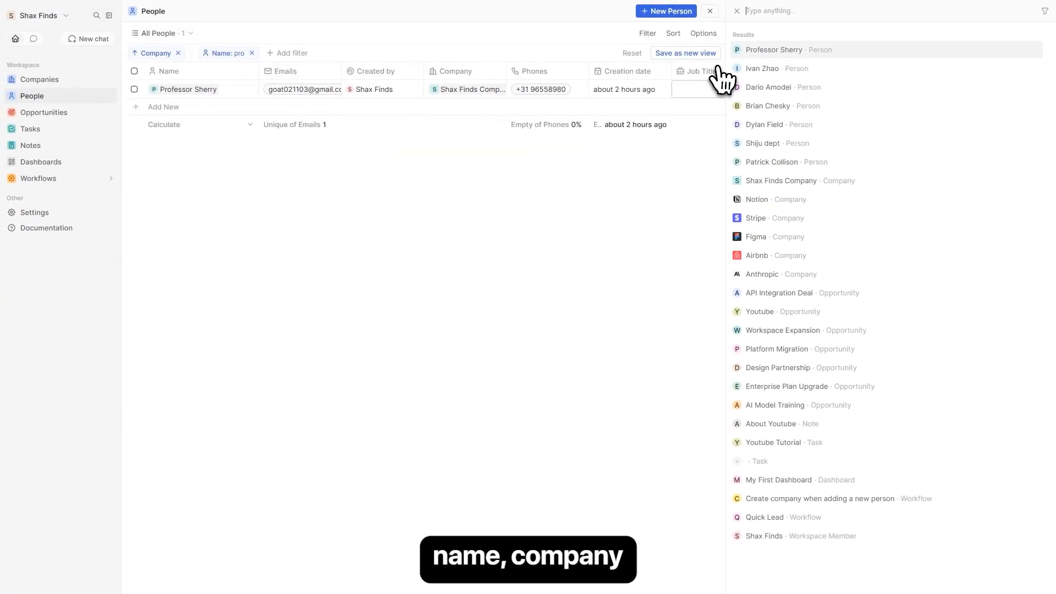
type("prof")
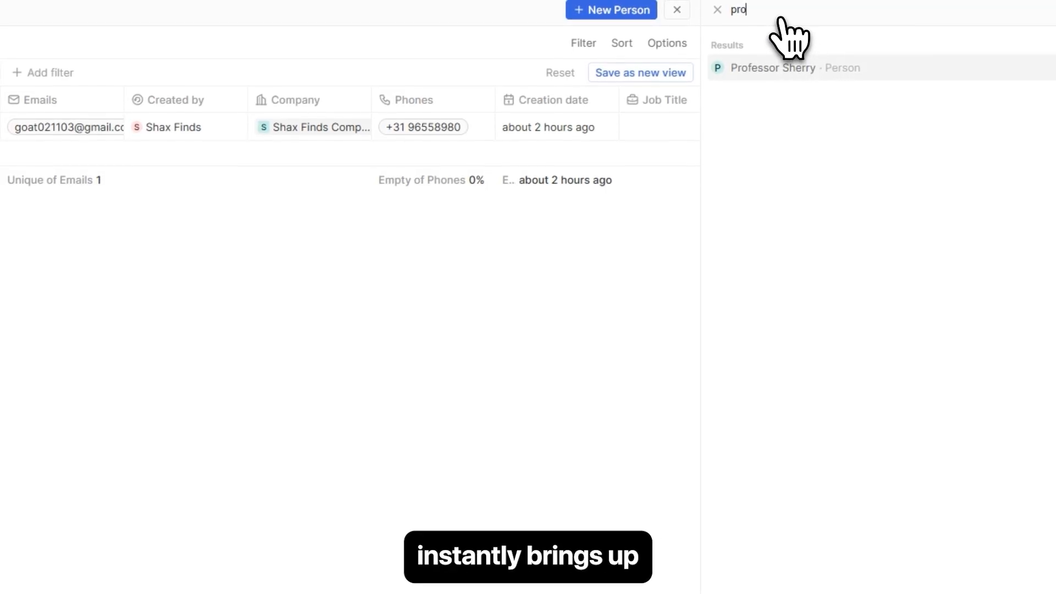
key("BackSpace")
key("BackSpace")
type("sha")
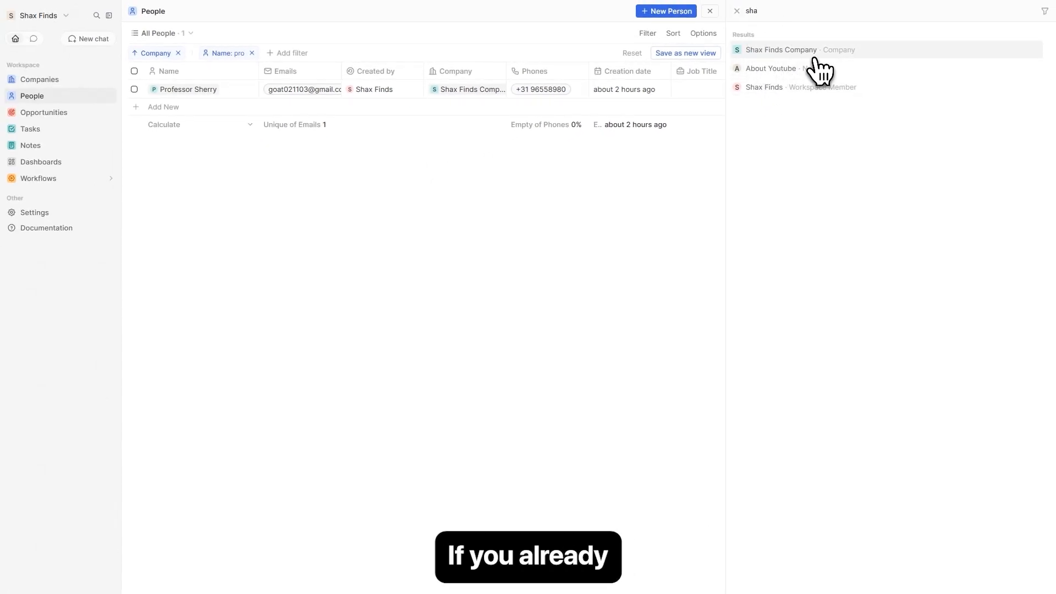
key("Escape")
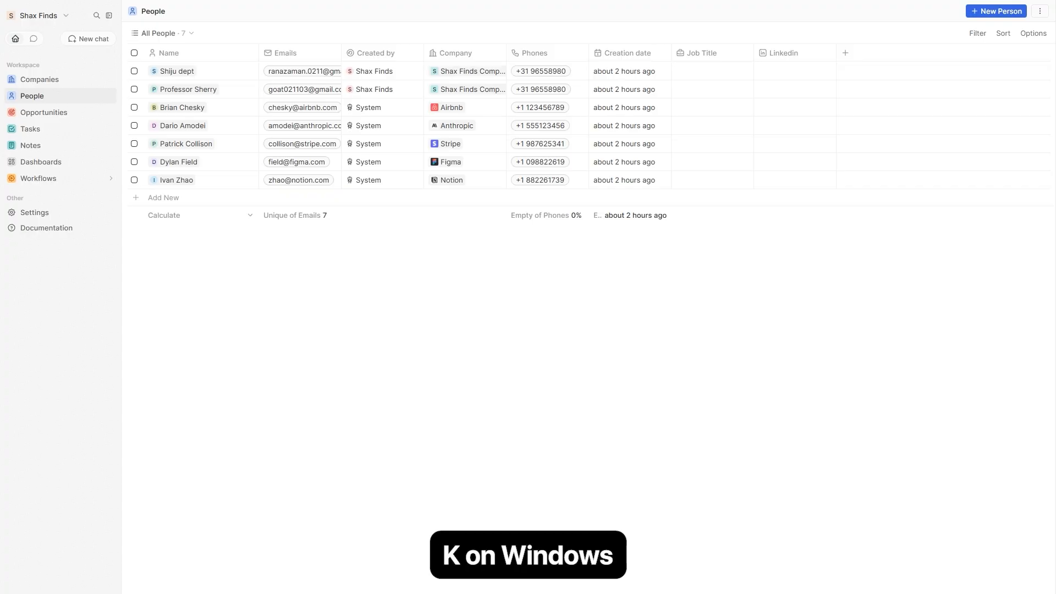
- Start a people import and upload the file twenty_crm_people from Downloads
key("ctrl+k")
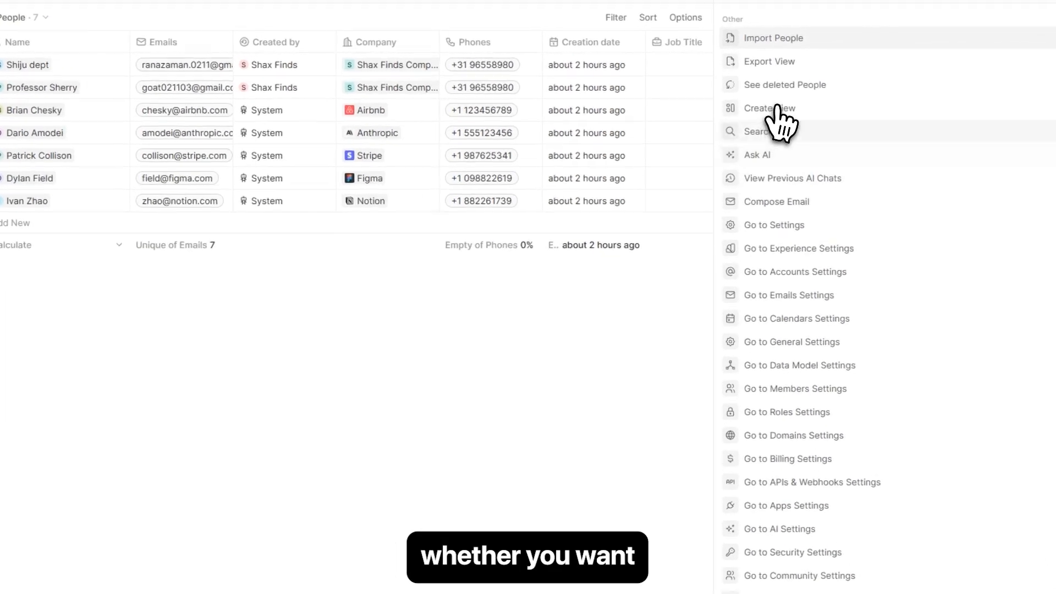
left_click(782, 59)
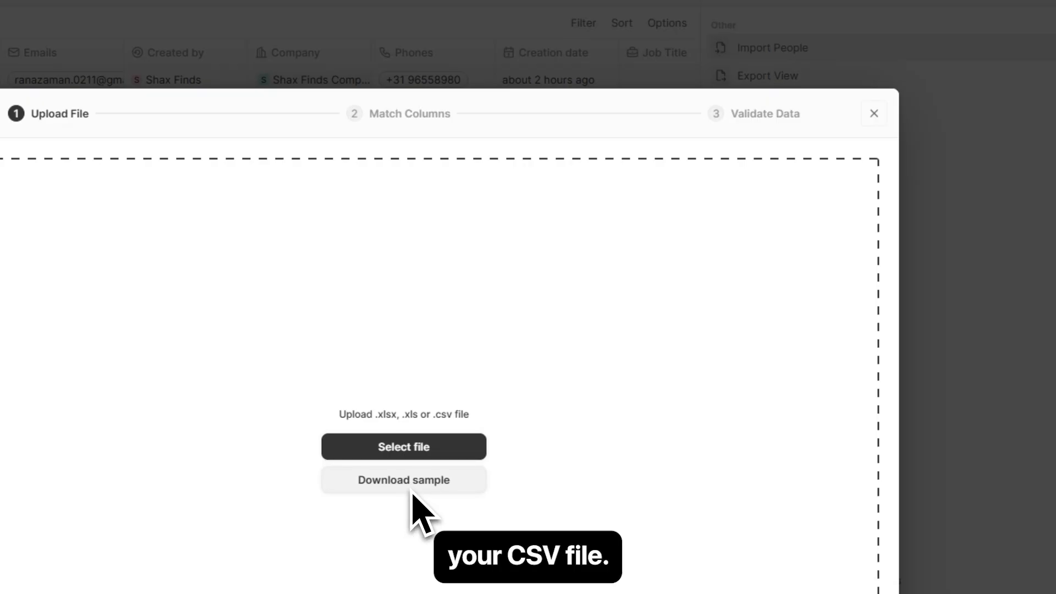
left_click(416, 448)
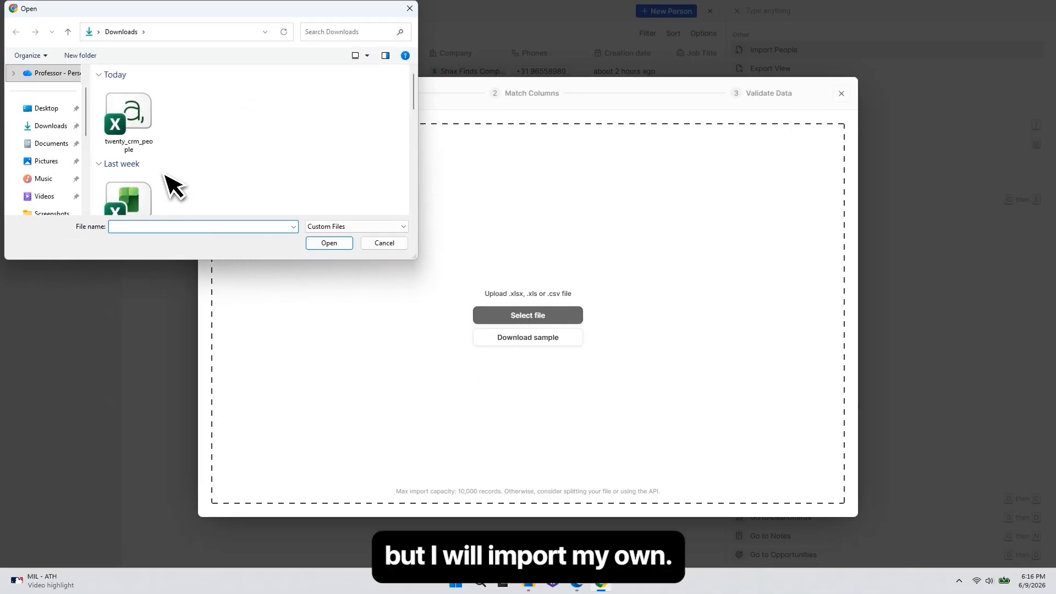
left_click(324, 247)
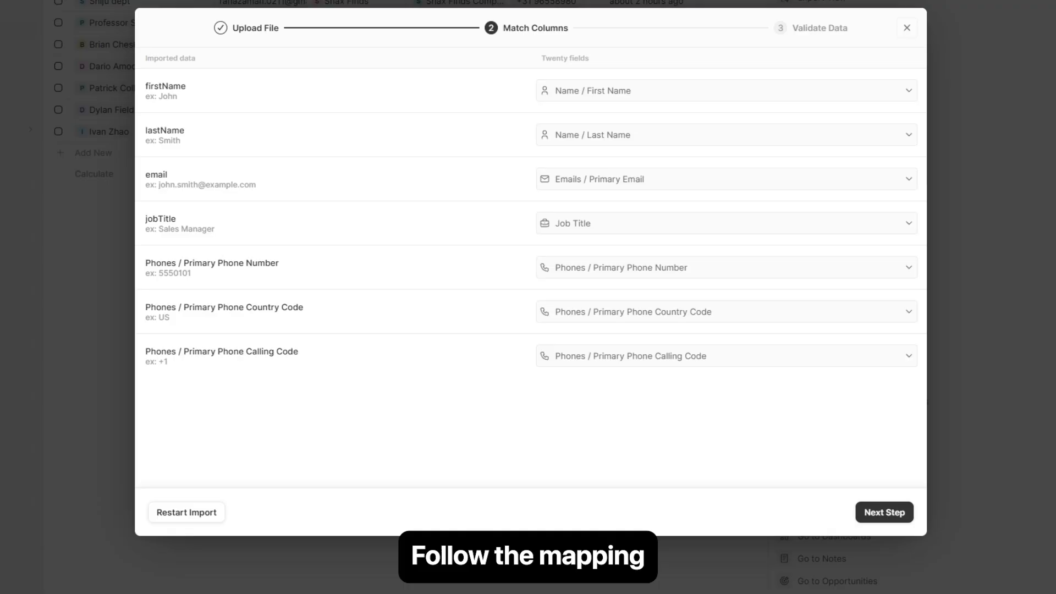
- Accept the suggested column mapping, confirm the import of the validated people rows, and close the command list
left_click(893, 512)
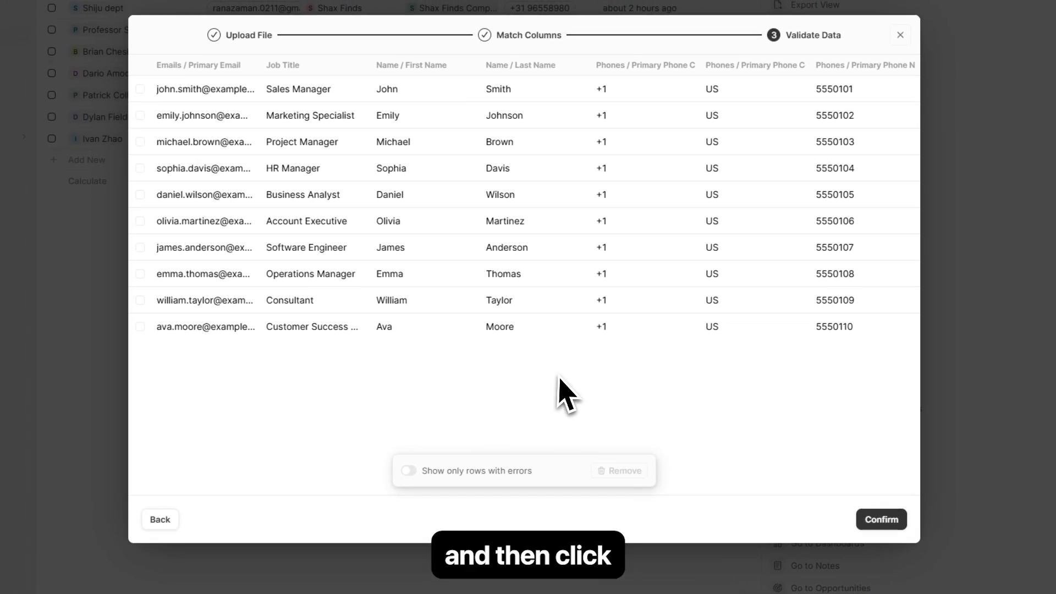
left_click(887, 518)
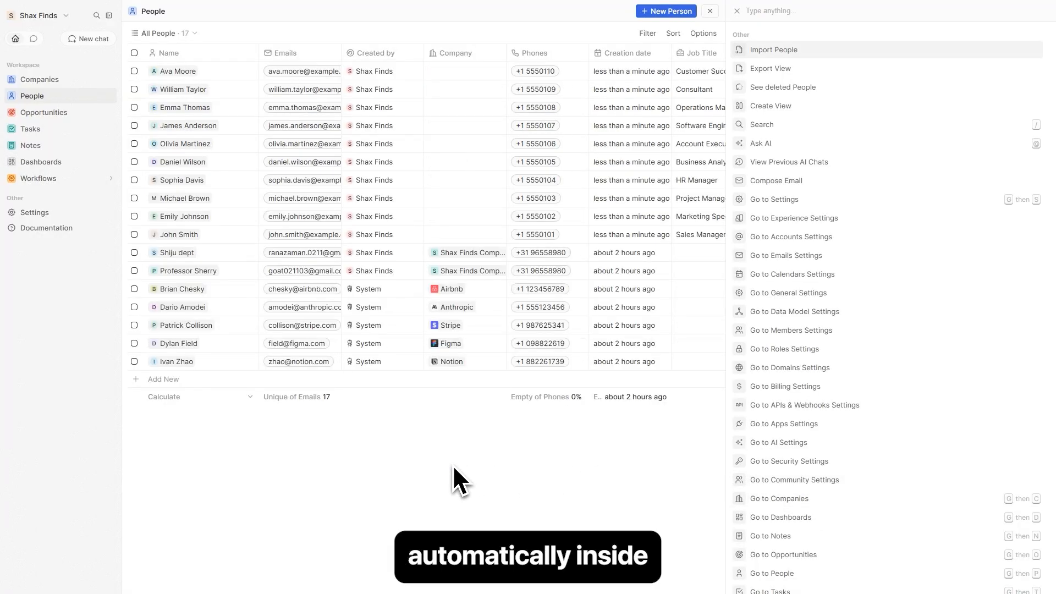
left_click(737, 10)
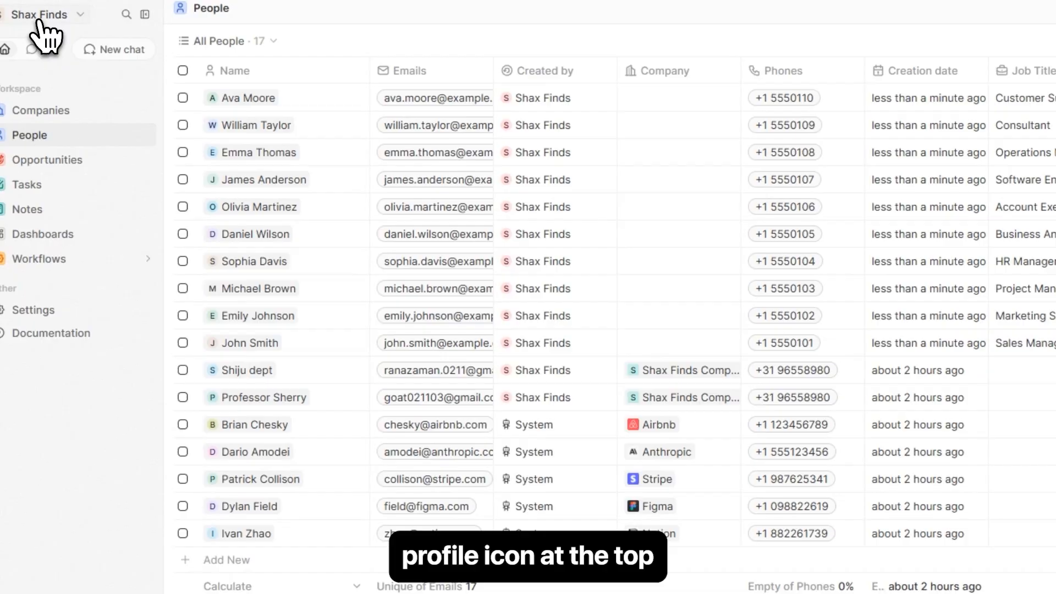
- Examine the profile settings and the options for connecting an email account, and leave the settings
left_click(40, 16)
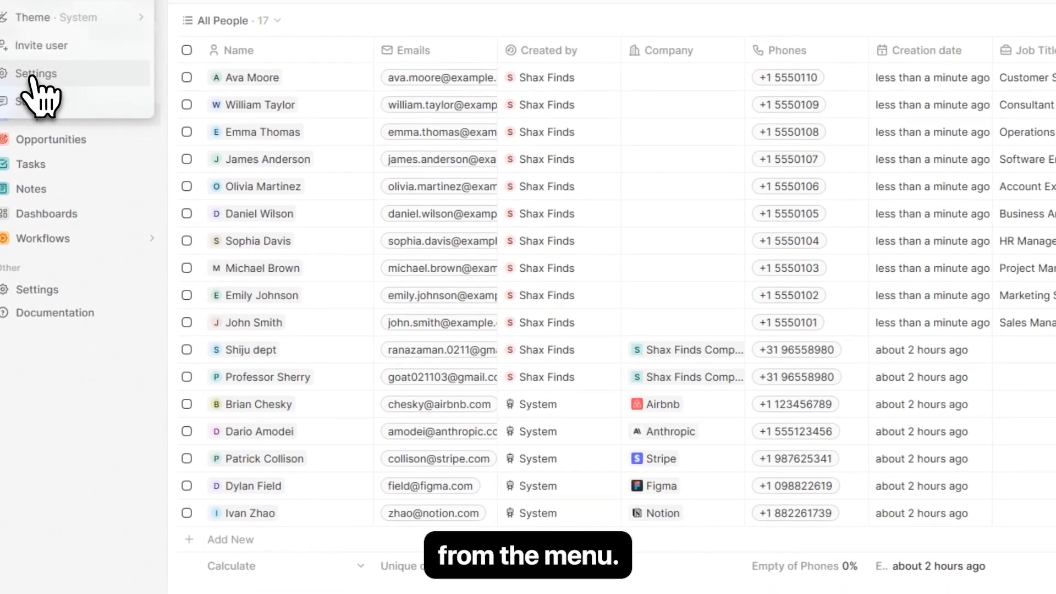
left_click(33, 77)
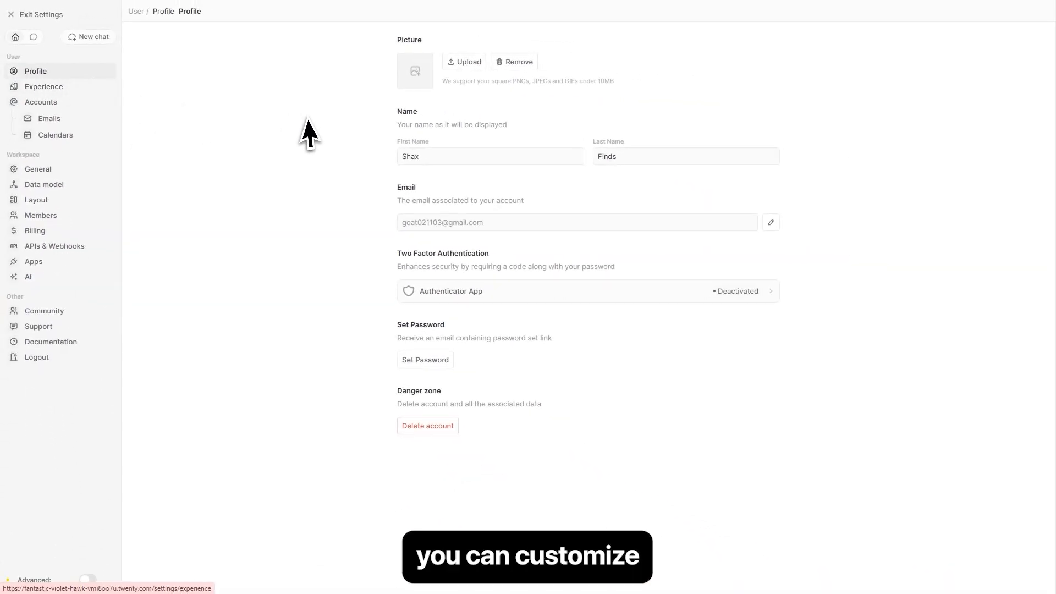
left_click(629, 156)
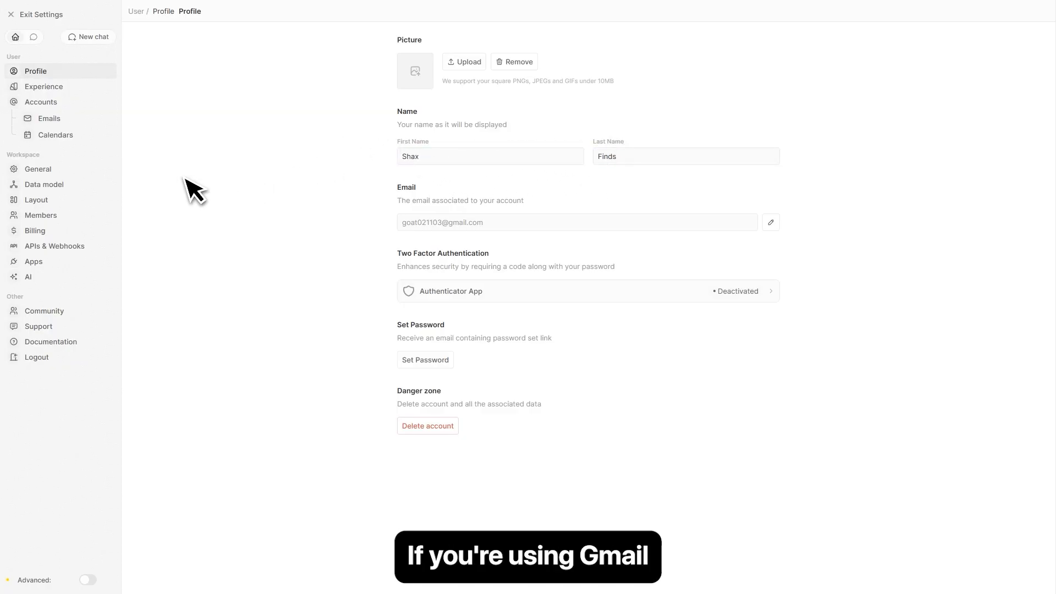
left_click(62, 122)
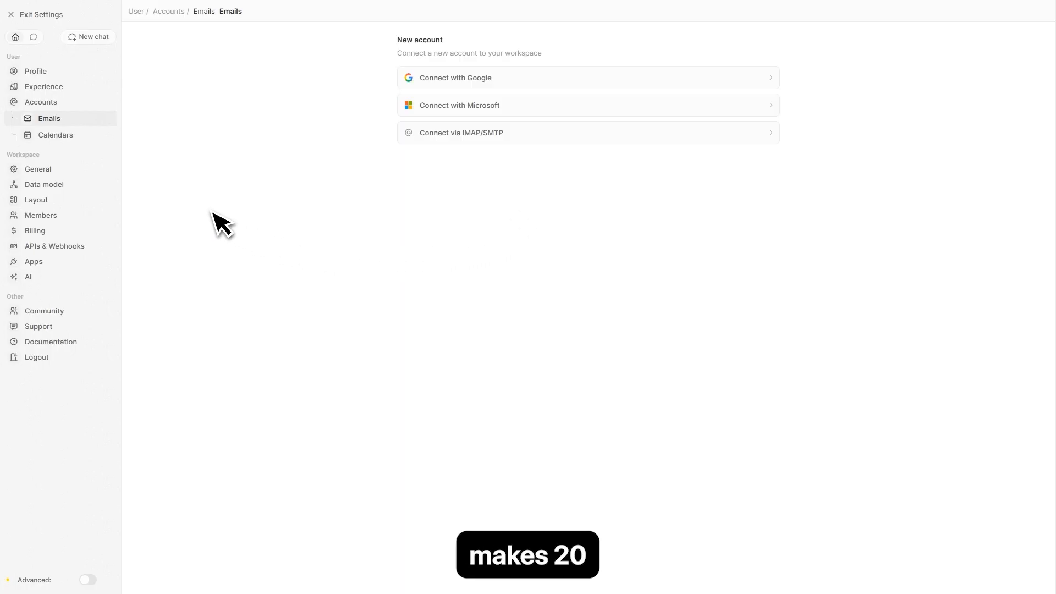
left_click(17, 21)
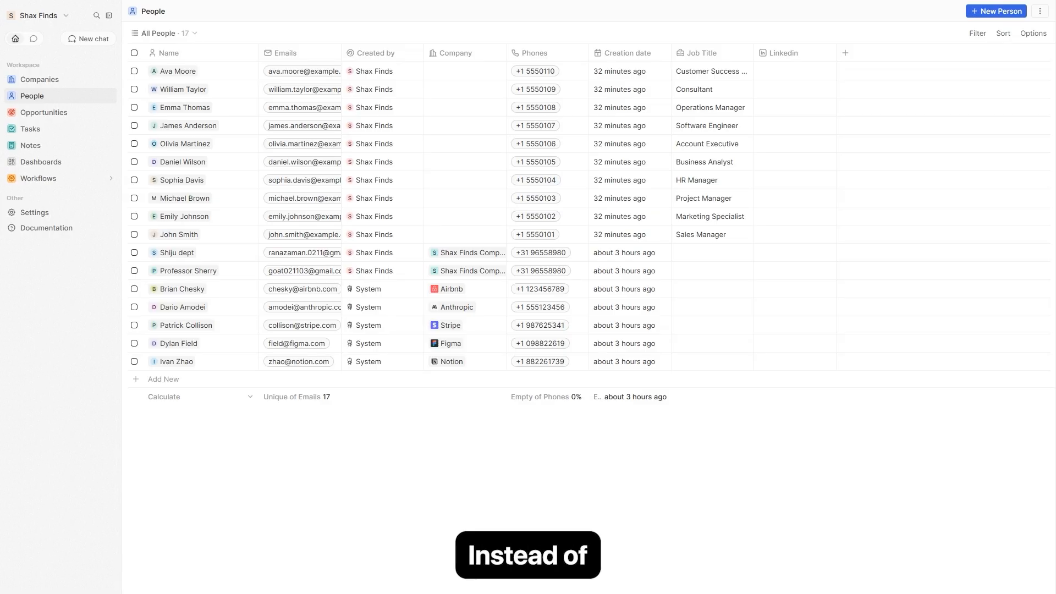
- Create a new workflow with a trigger that fires when a People record is created
left_click(36, 181)
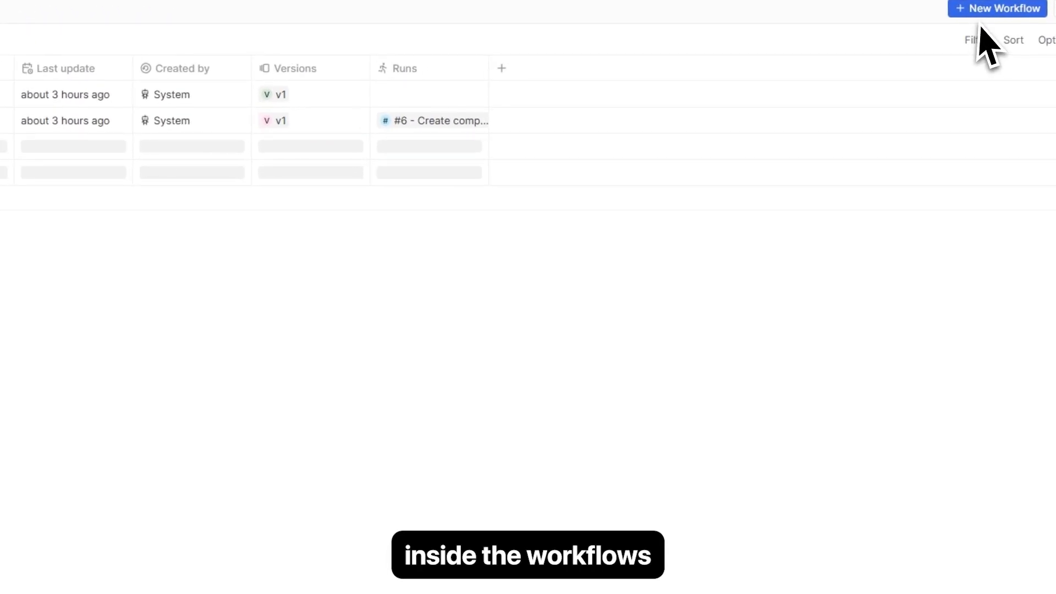
left_click(990, 13)
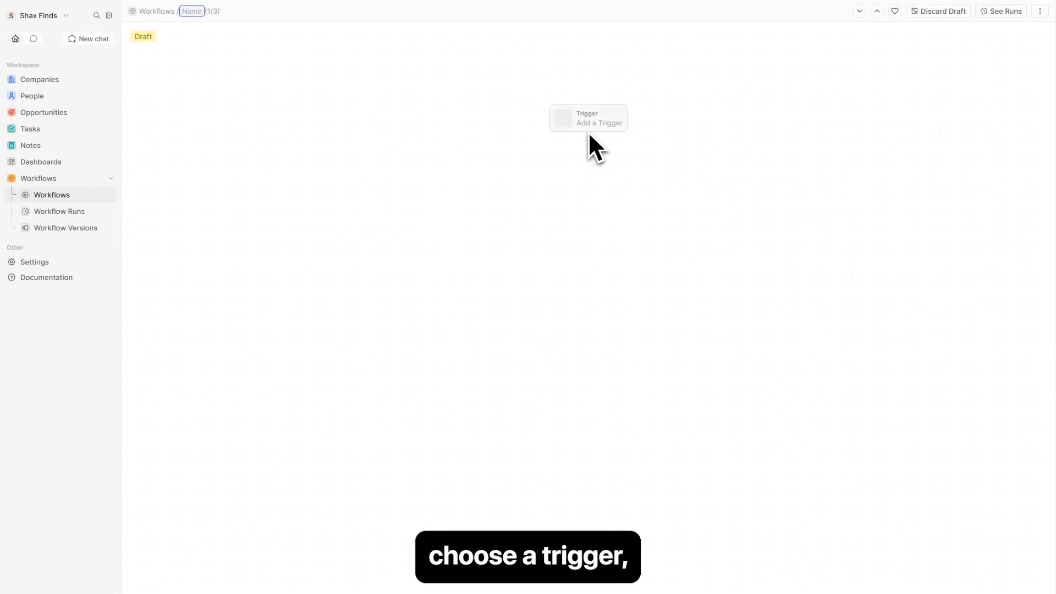
left_click(588, 122)
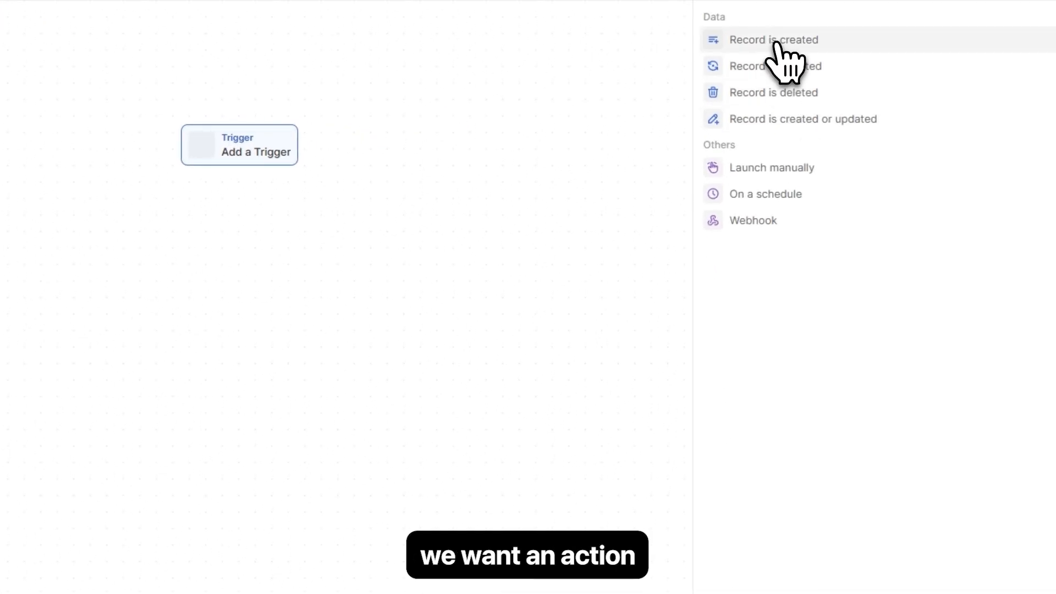
left_click(778, 43)
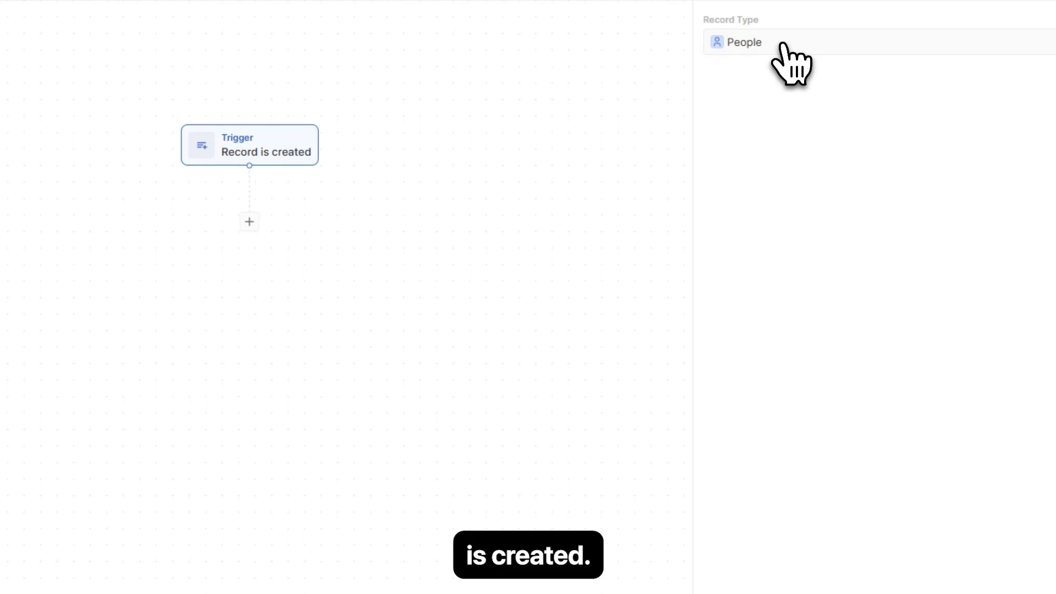
left_click(783, 46)
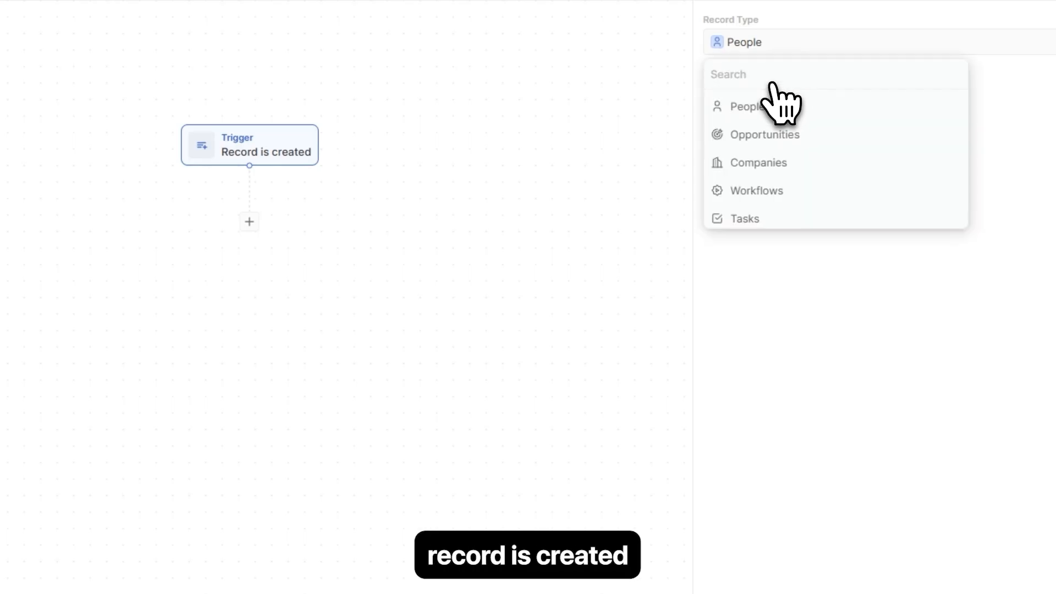
left_click(754, 110)
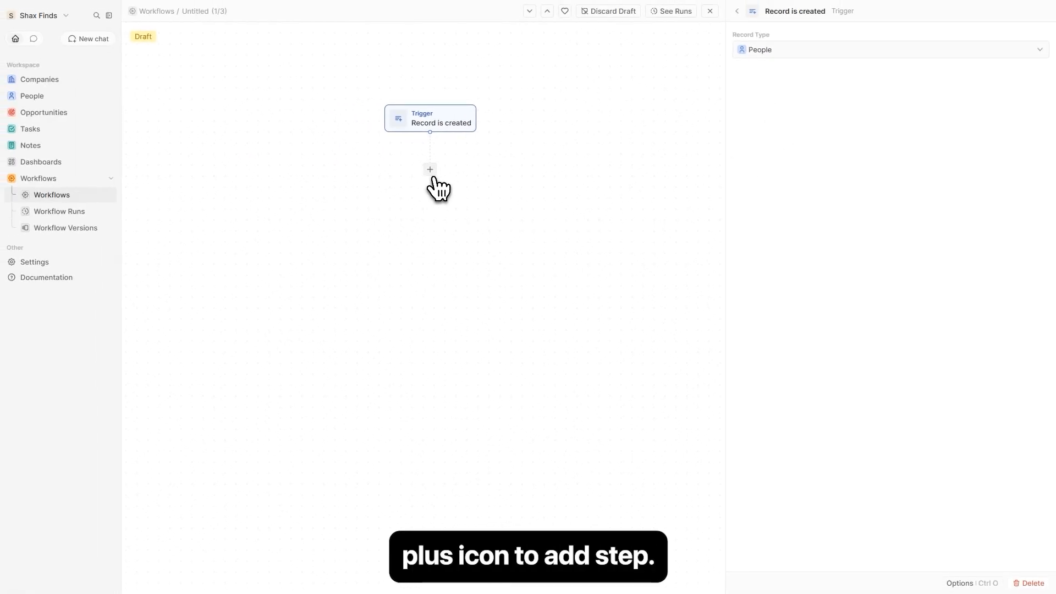
- Add a Create Record action after the trigger and set its object to Tasks
left_click(430, 170)
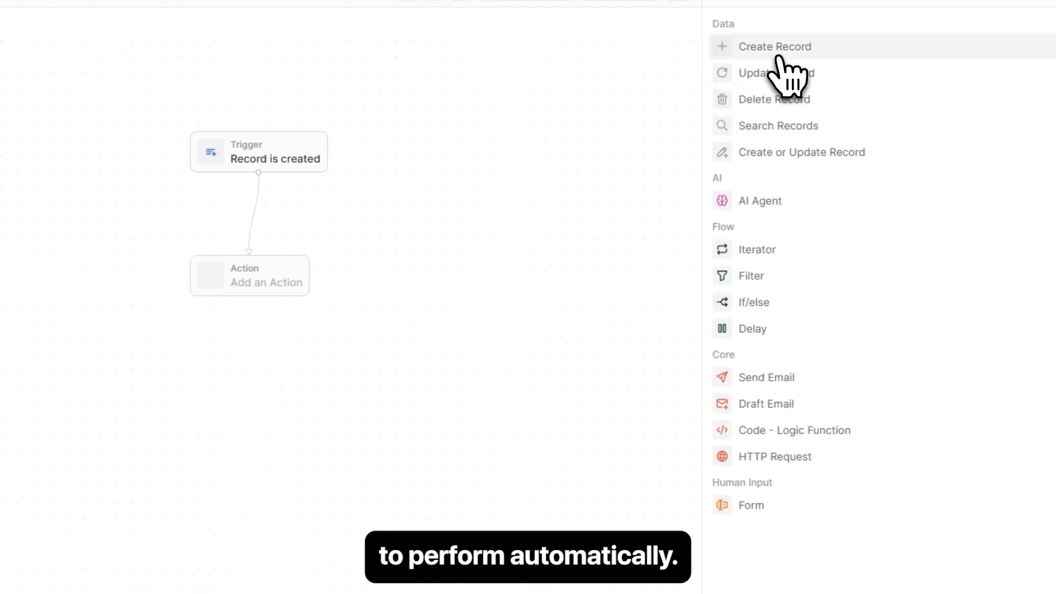
left_click(777, 51)
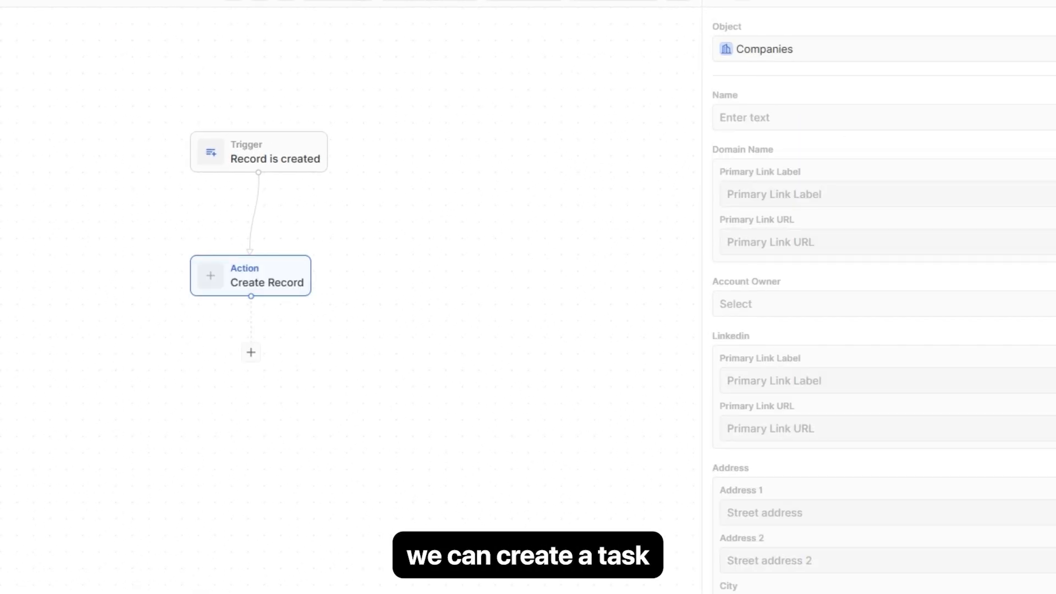
left_click(775, 51)
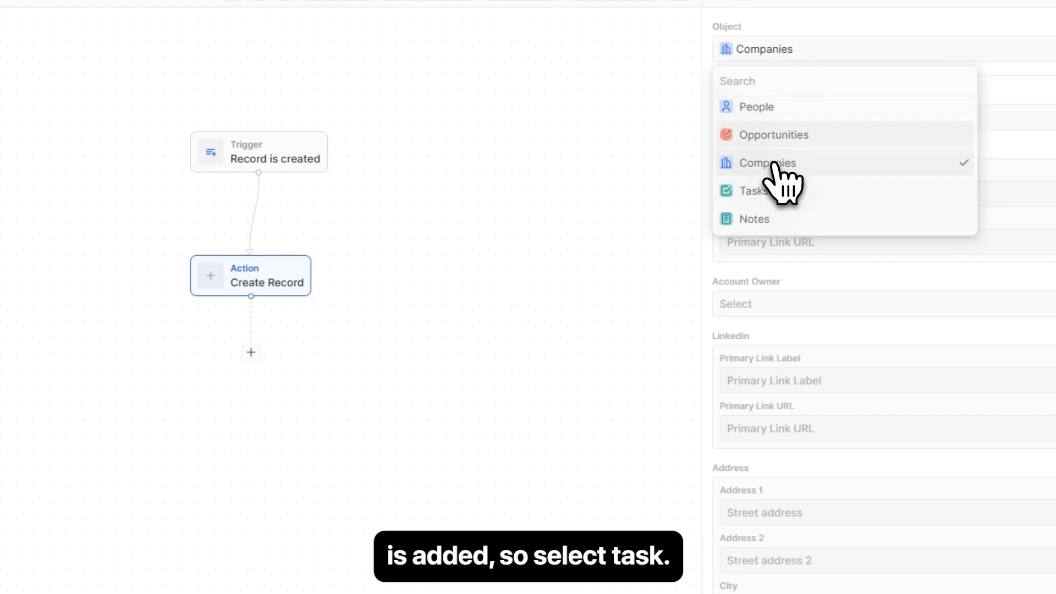
left_click(768, 193)
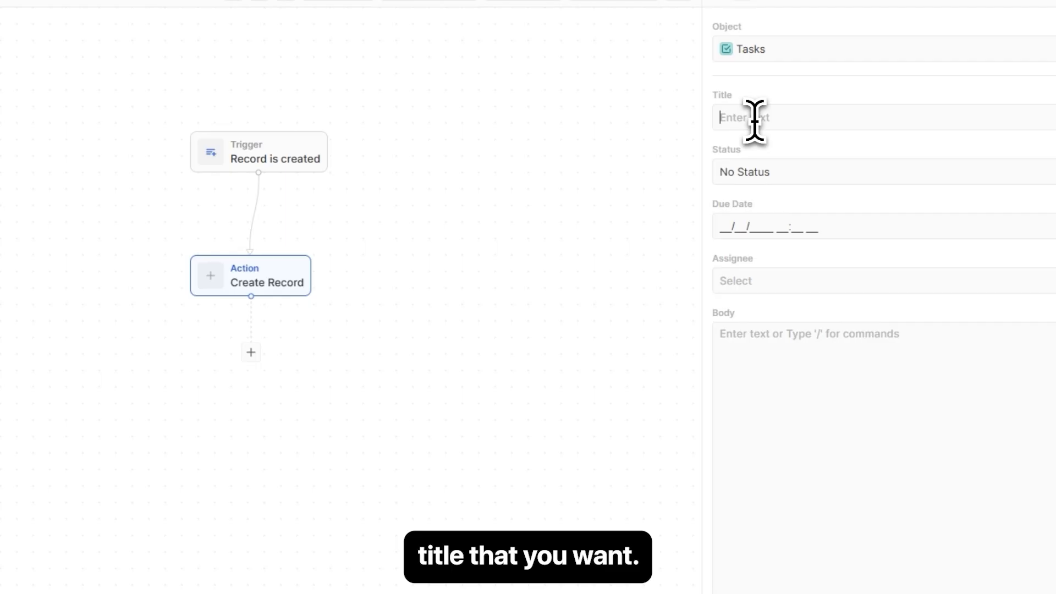
- Fill in the action's task with title Sample, status To do, due date 06/10/2026 06:50 PM, and the workspace member as assignee
left_click(754, 118)
type("Sample")
left_click(762, 173)
left_click(738, 236)
left_click(766, 226)
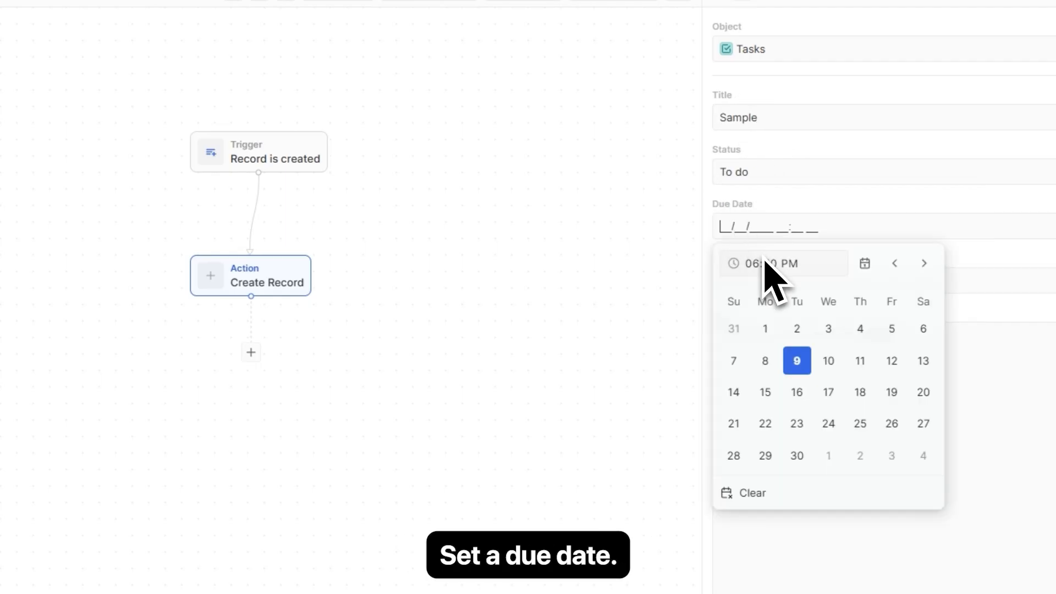
left_click(830, 358)
left_click(748, 281)
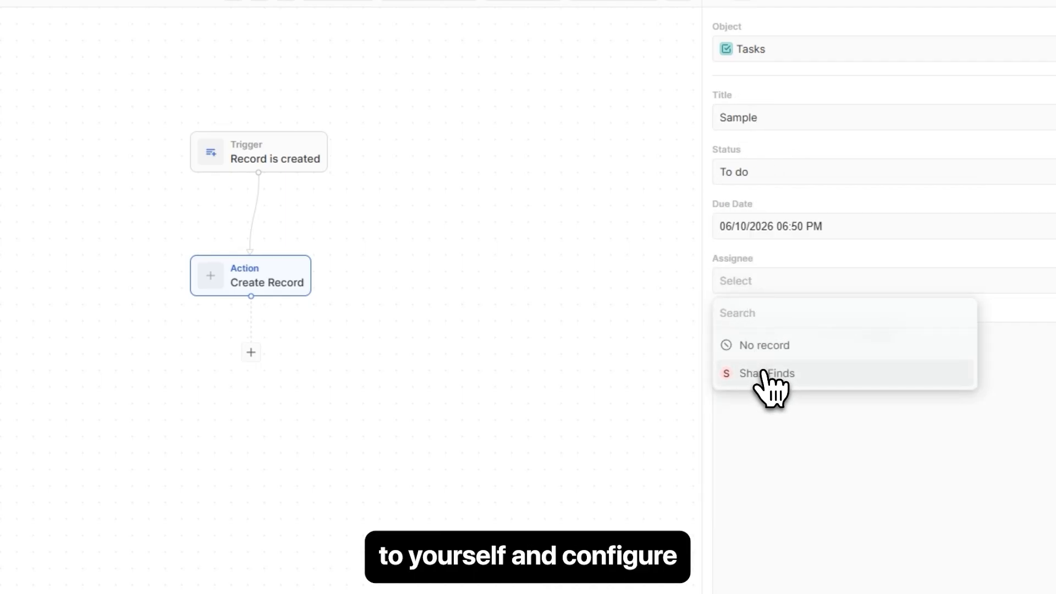
left_click(764, 374)
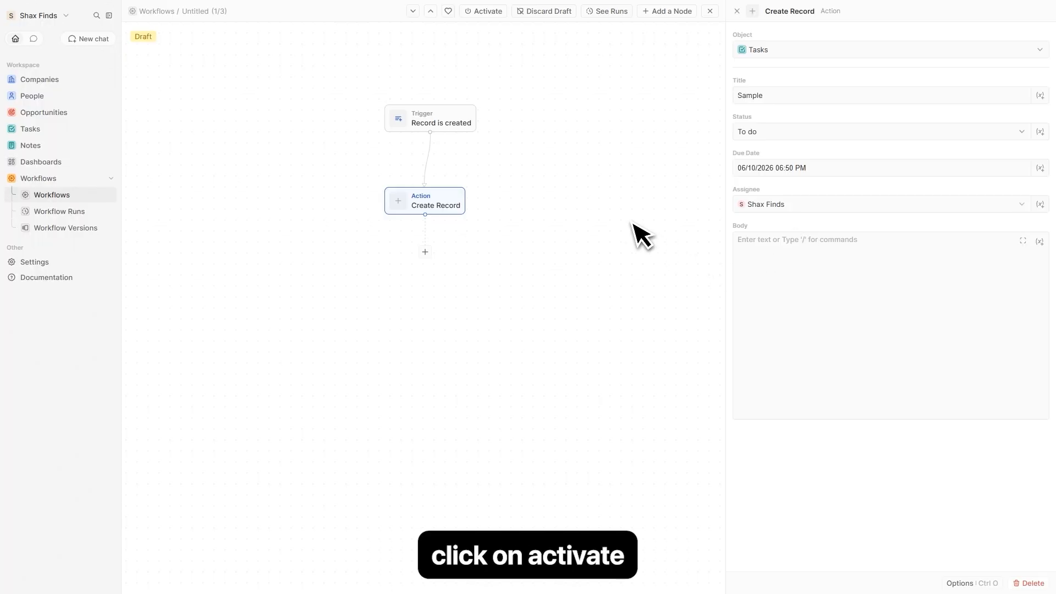
- Activate the workflow and return to the list of all workflows
left_click(489, 13)
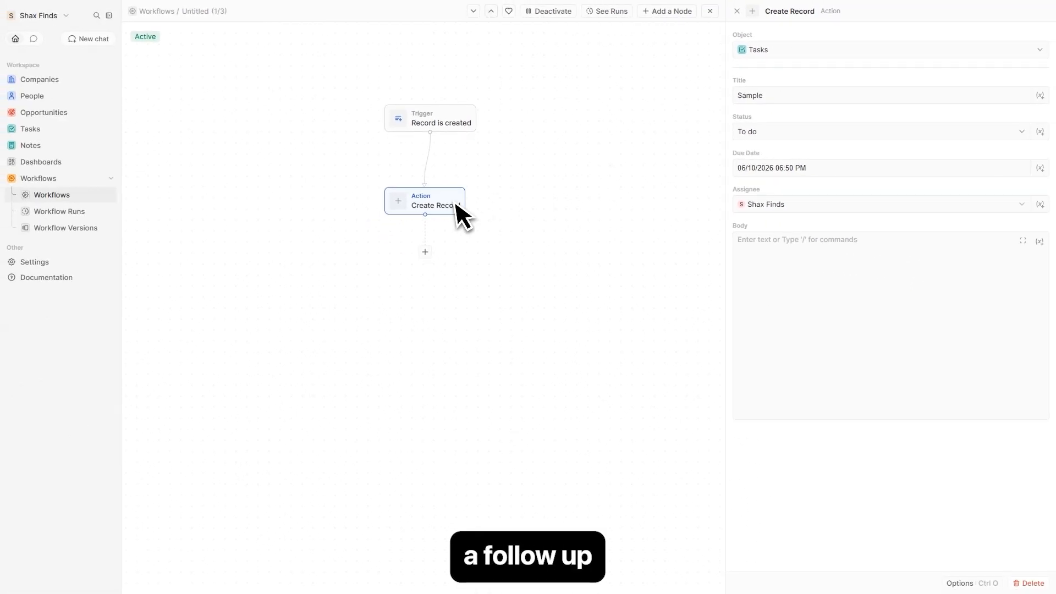
left_click(41, 182)
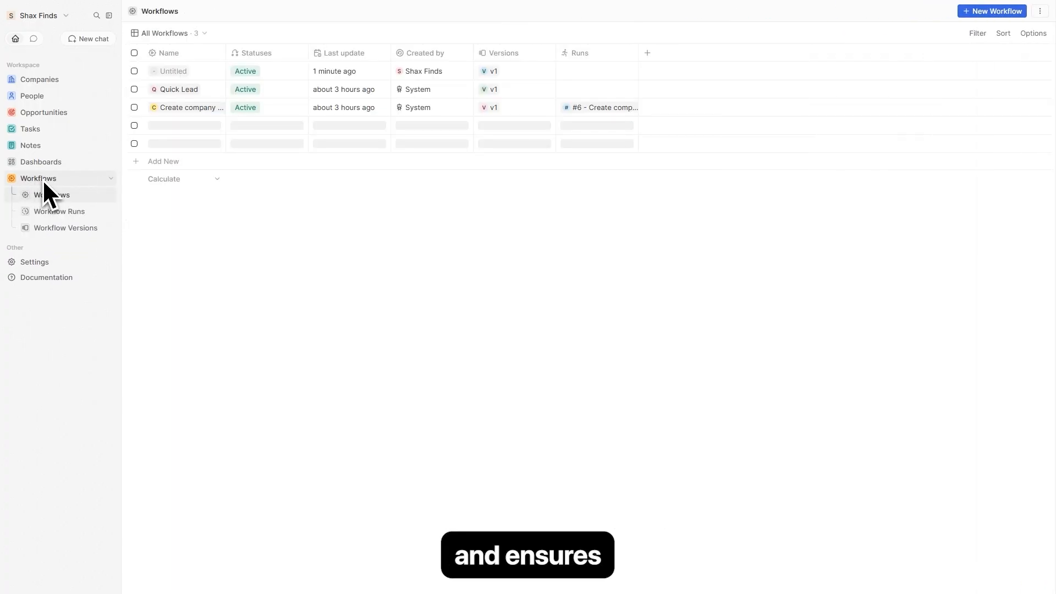